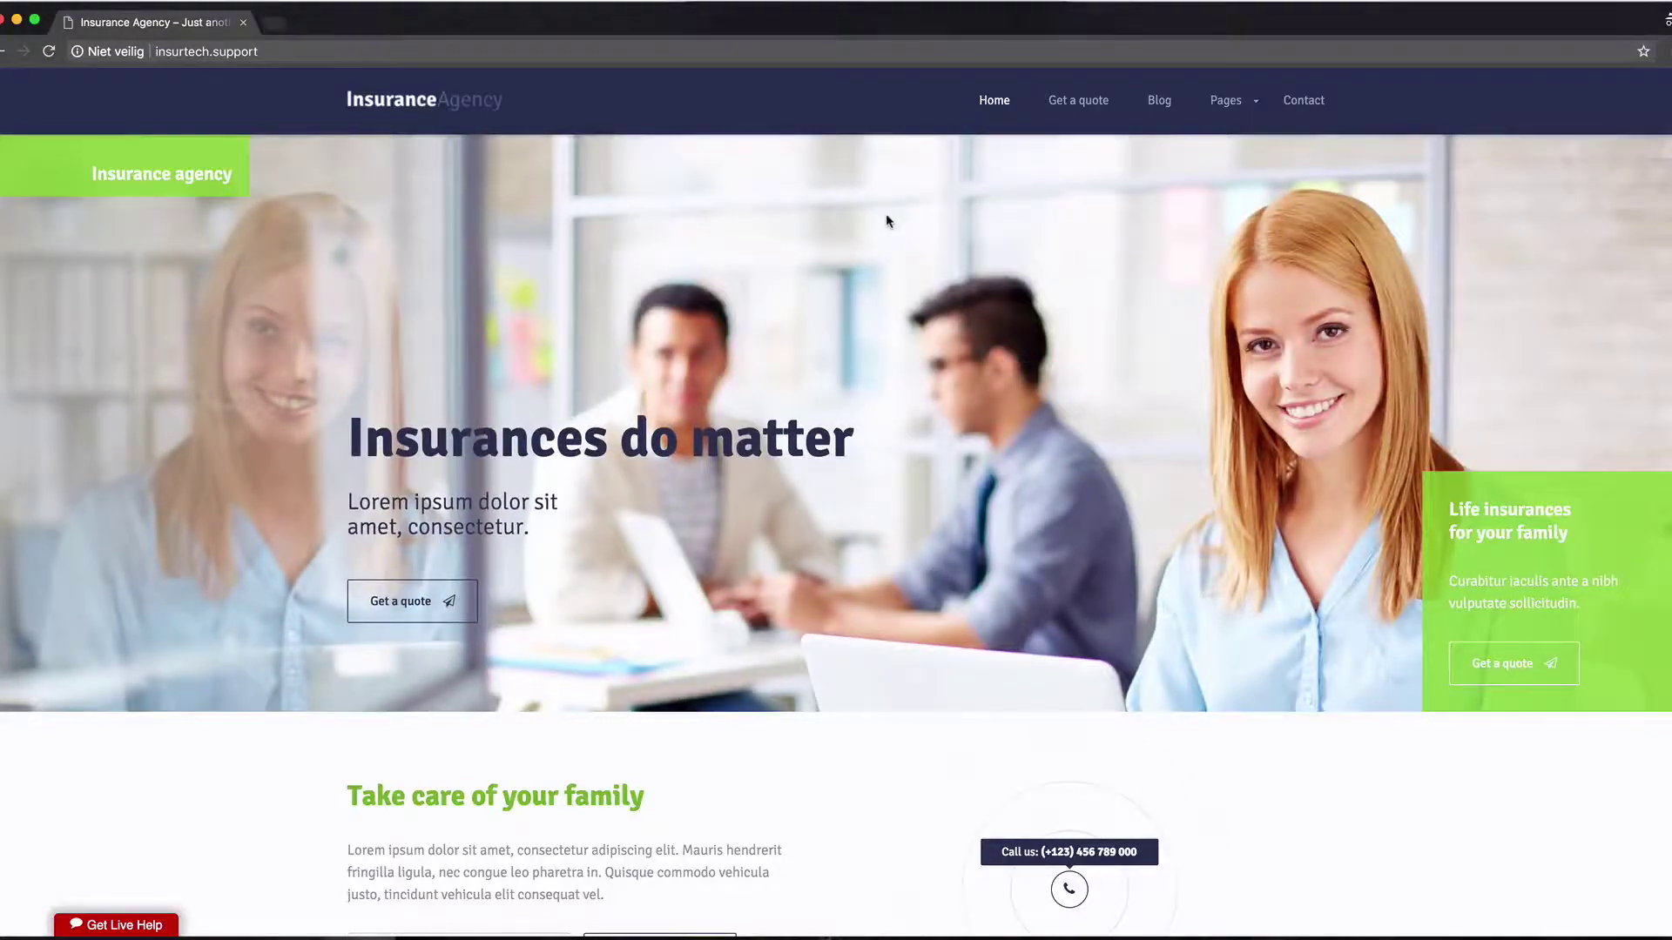
scroll(886, 220, "down", 2)
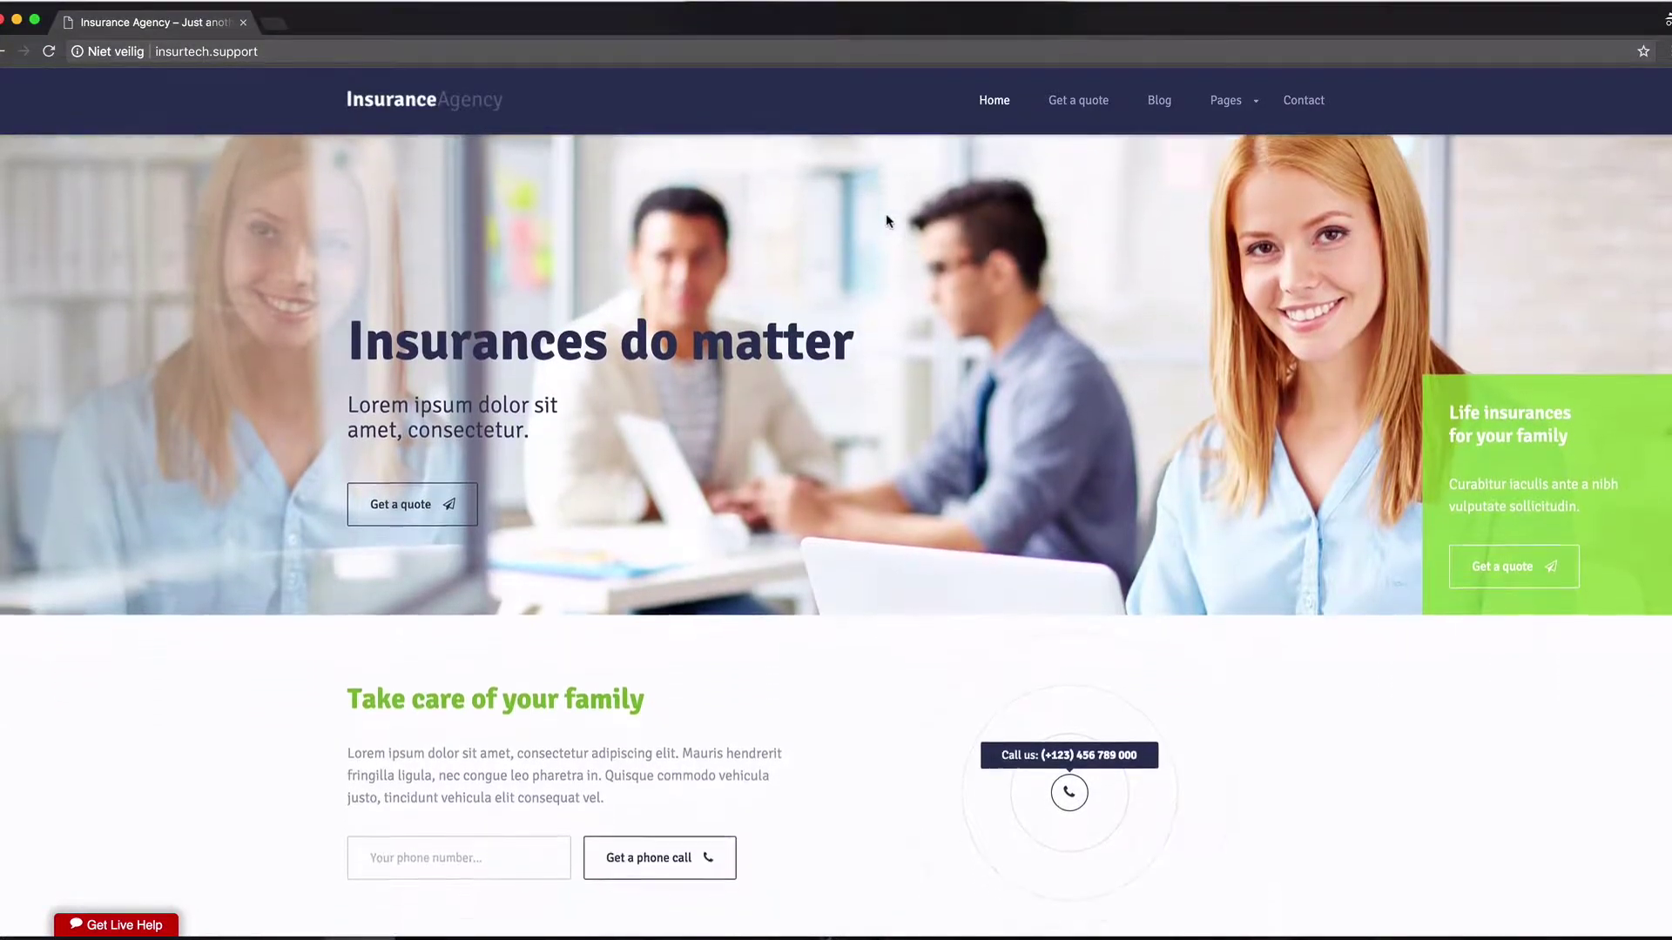
scroll(885, 220, "down", 2)
scroll(887, 221, "down", 2)
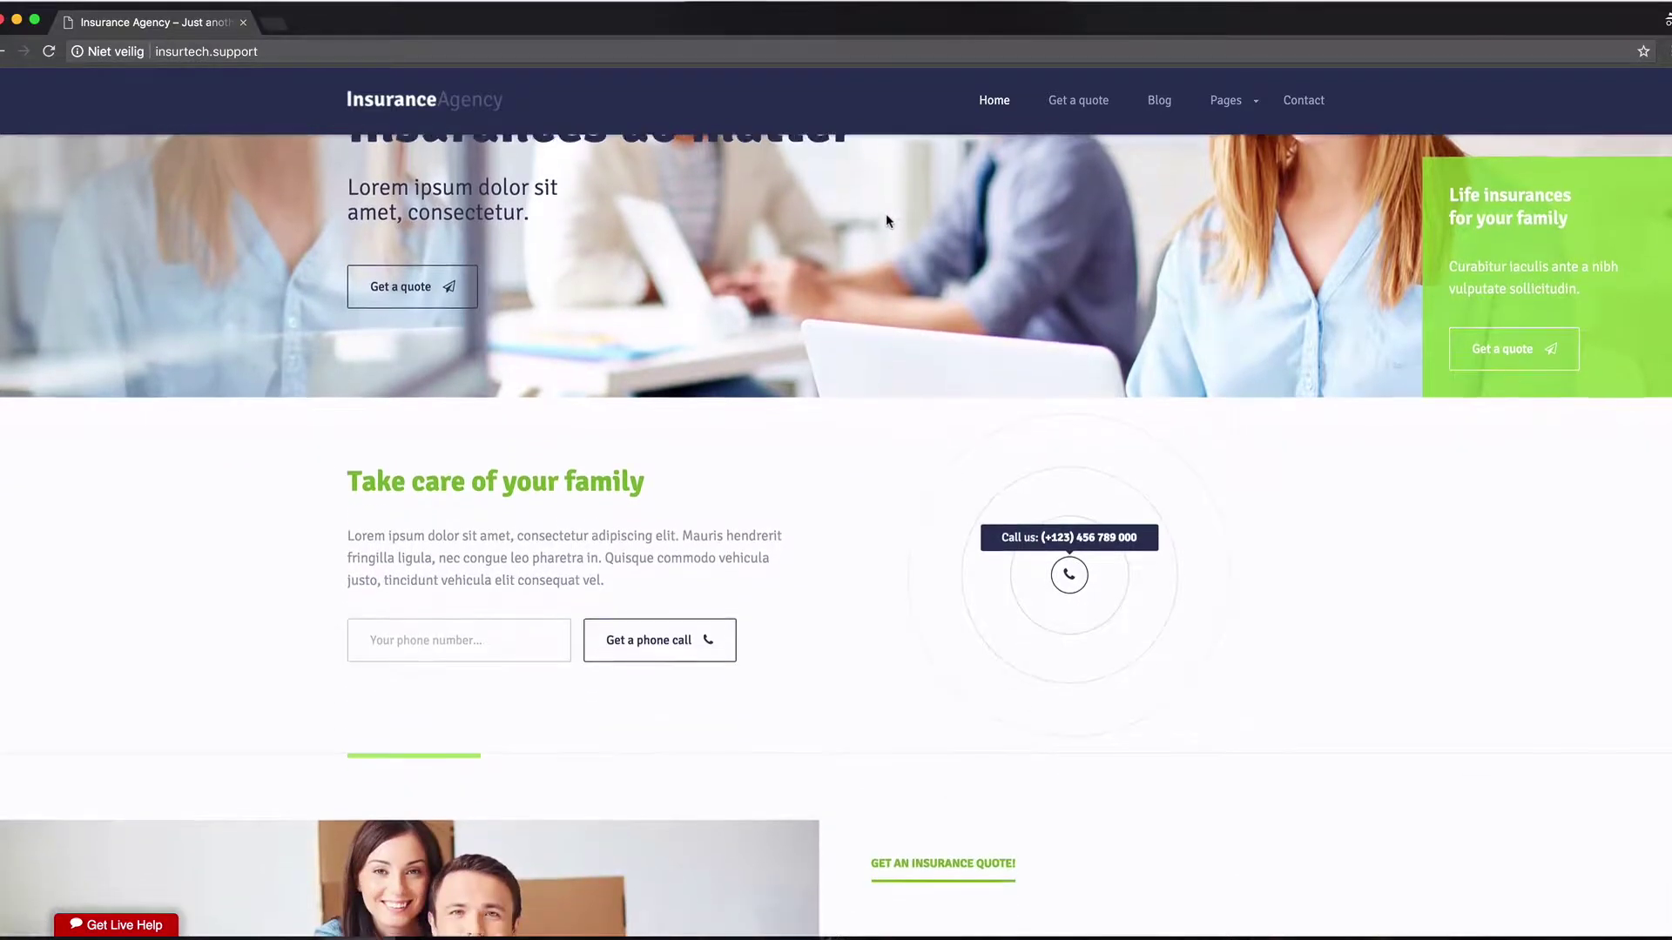
scroll(885, 220, "down", 3)
scroll(886, 221, "down", 2)
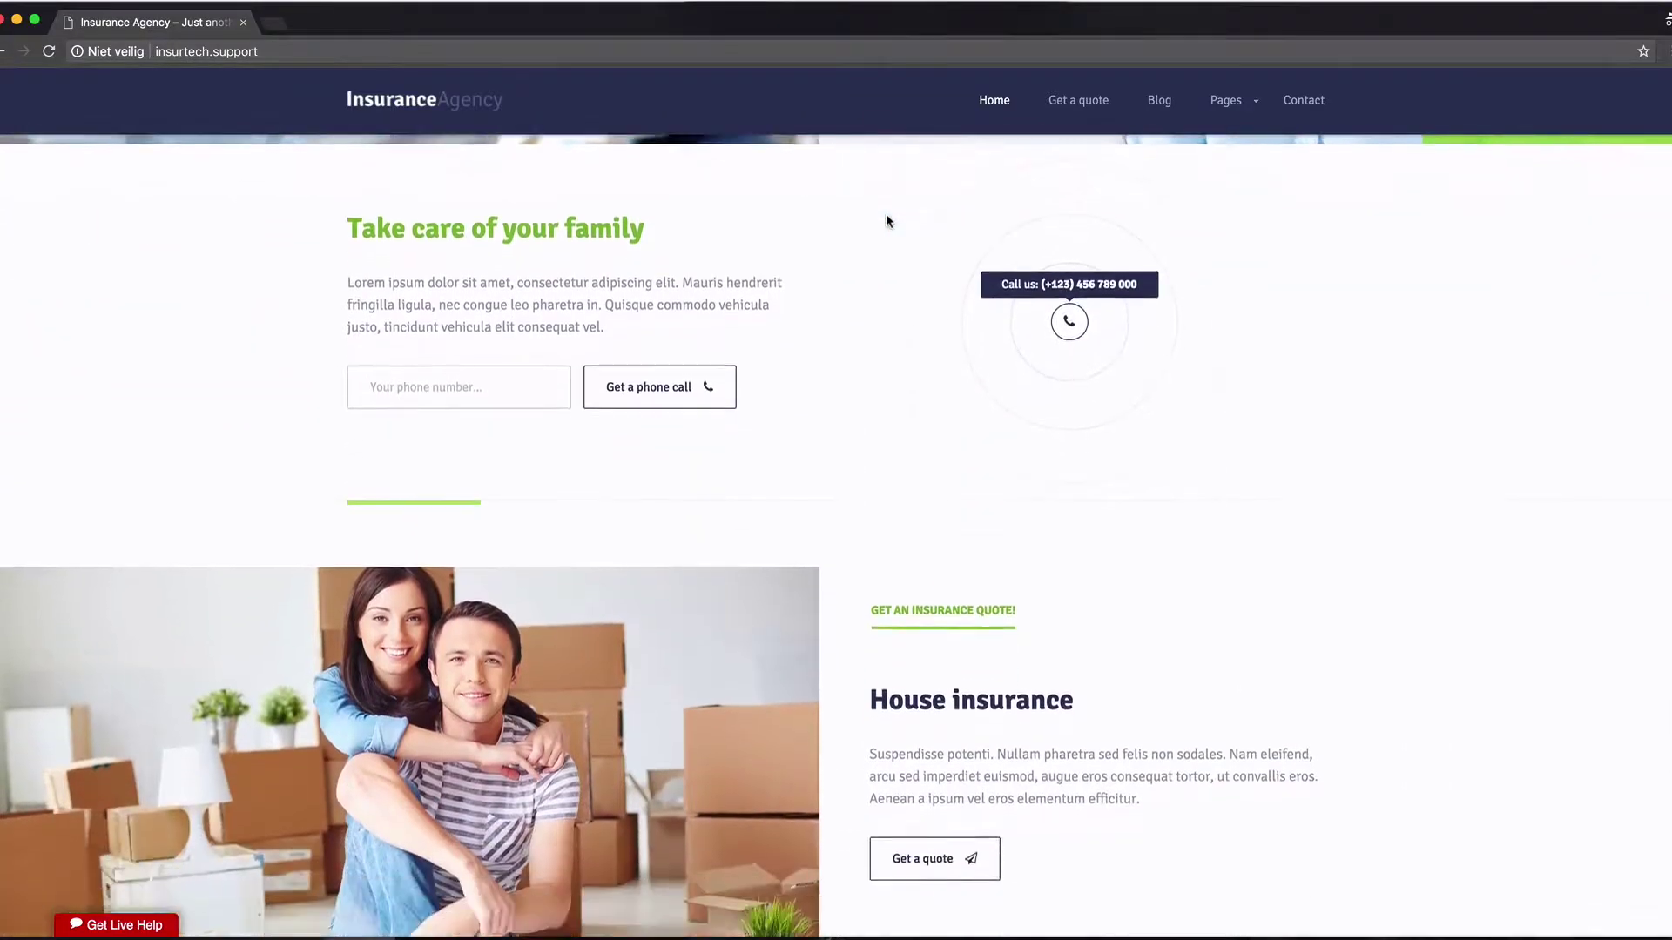
scroll(885, 221, "down", 1)
scroll(885, 221, "down", 1)
scroll(885, 220, "down", 1)
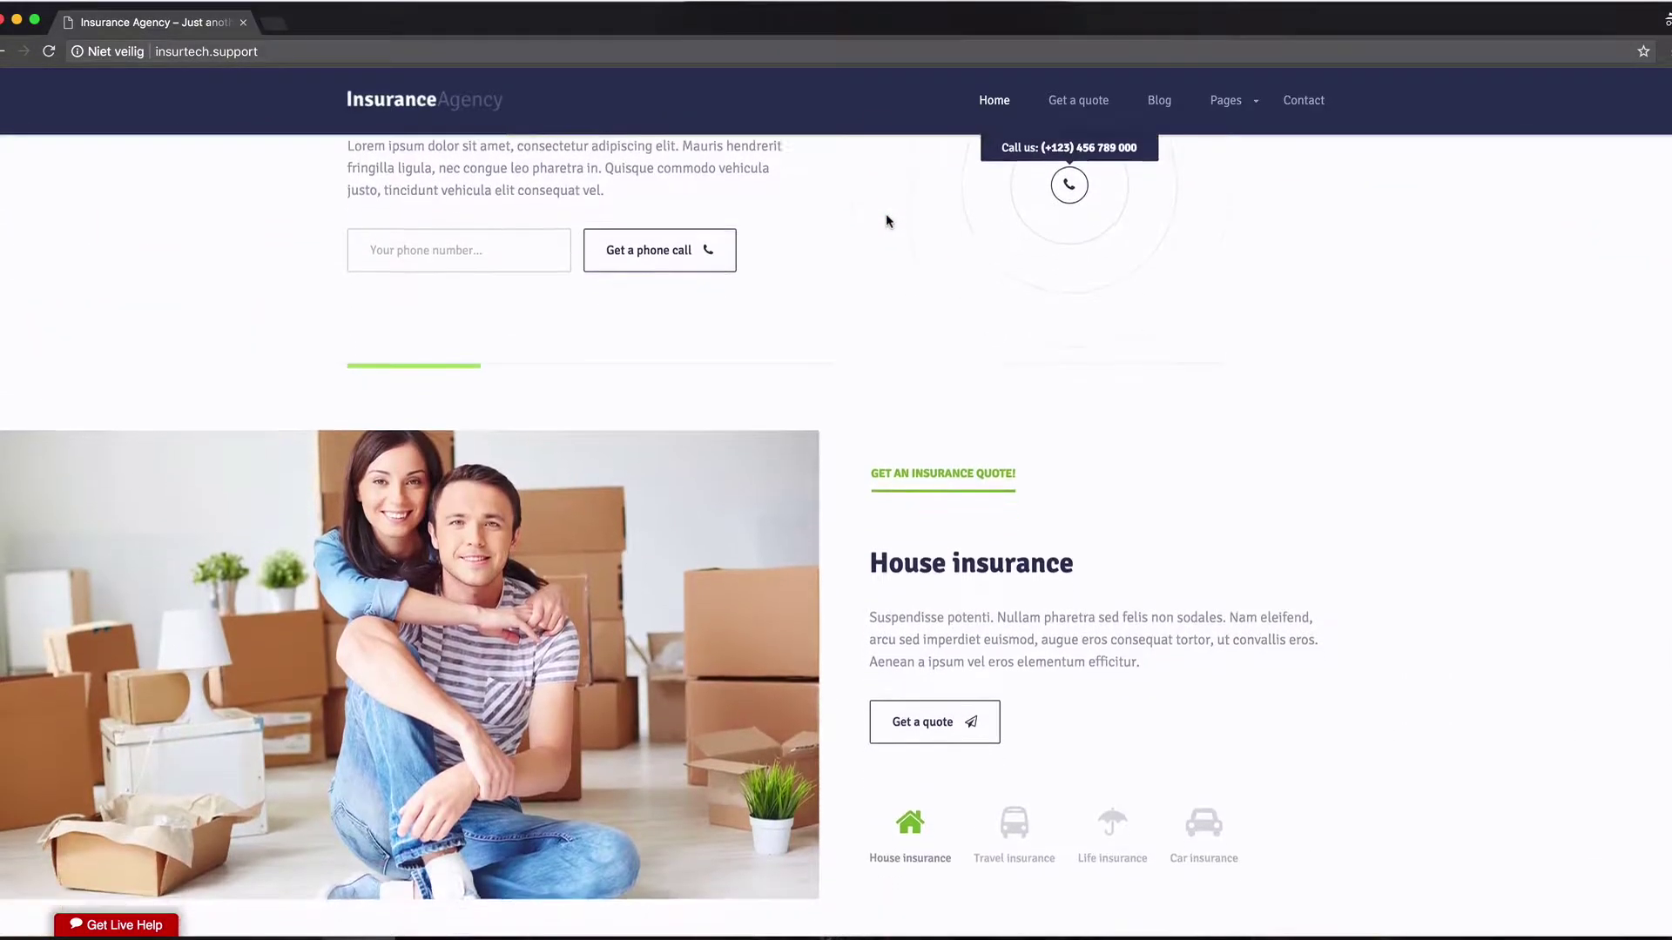
scroll(887, 220, "down", 1)
scroll(885, 220, "down", 1)
scroll(886, 221, "down", 1)
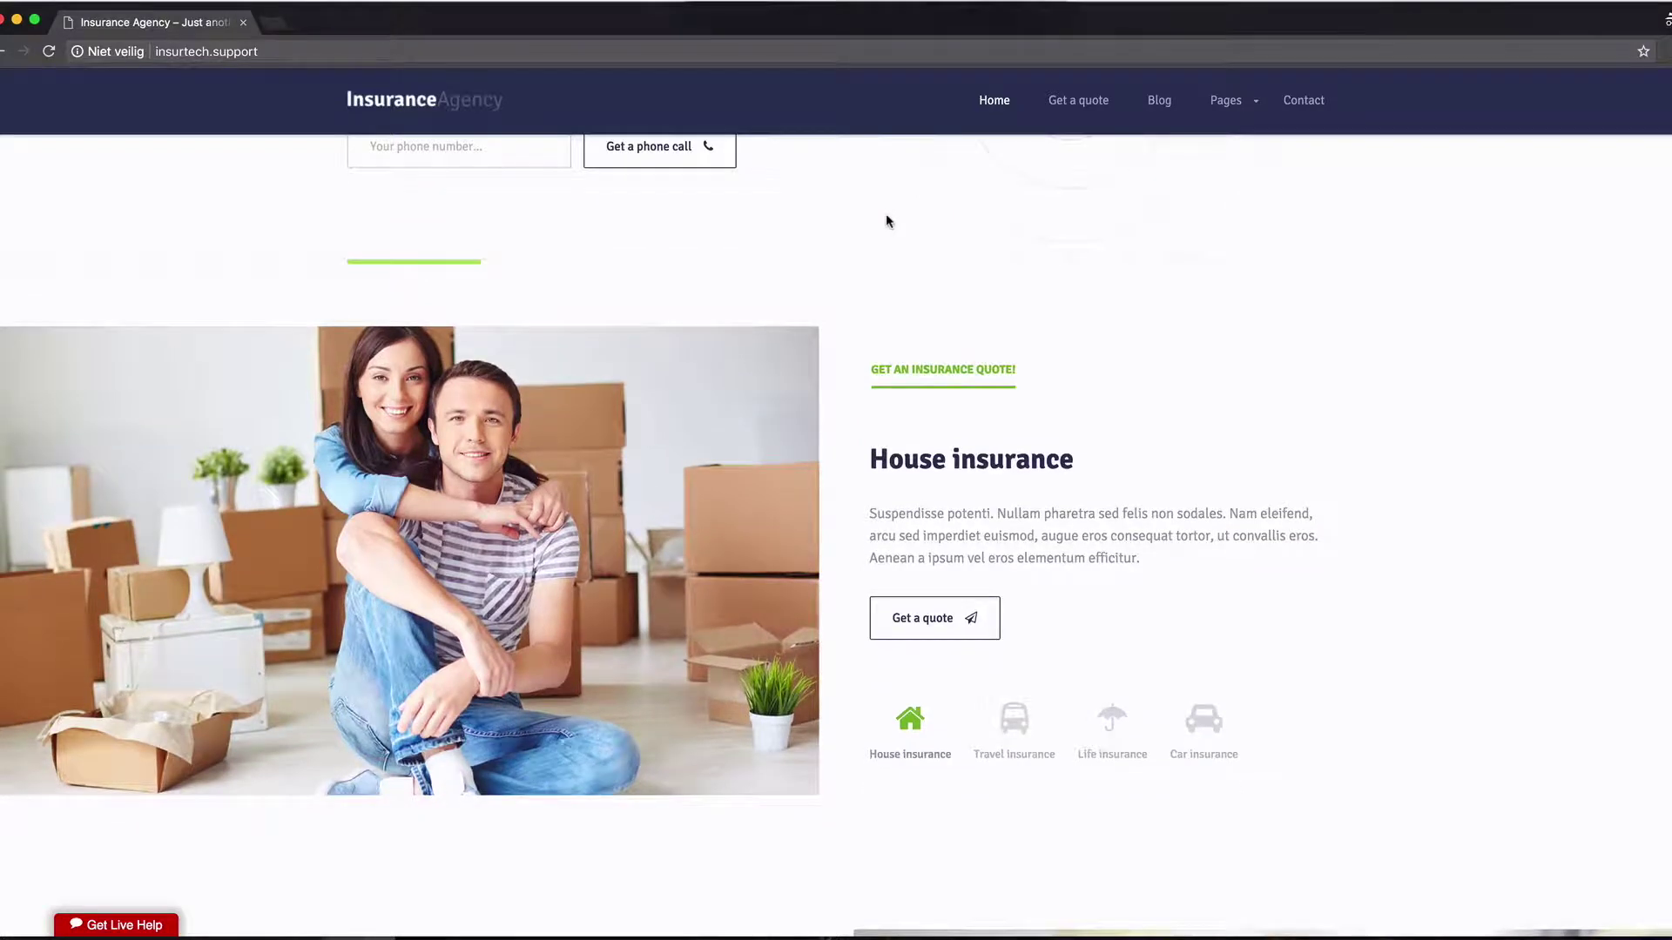
scroll(885, 221, "down", 1)
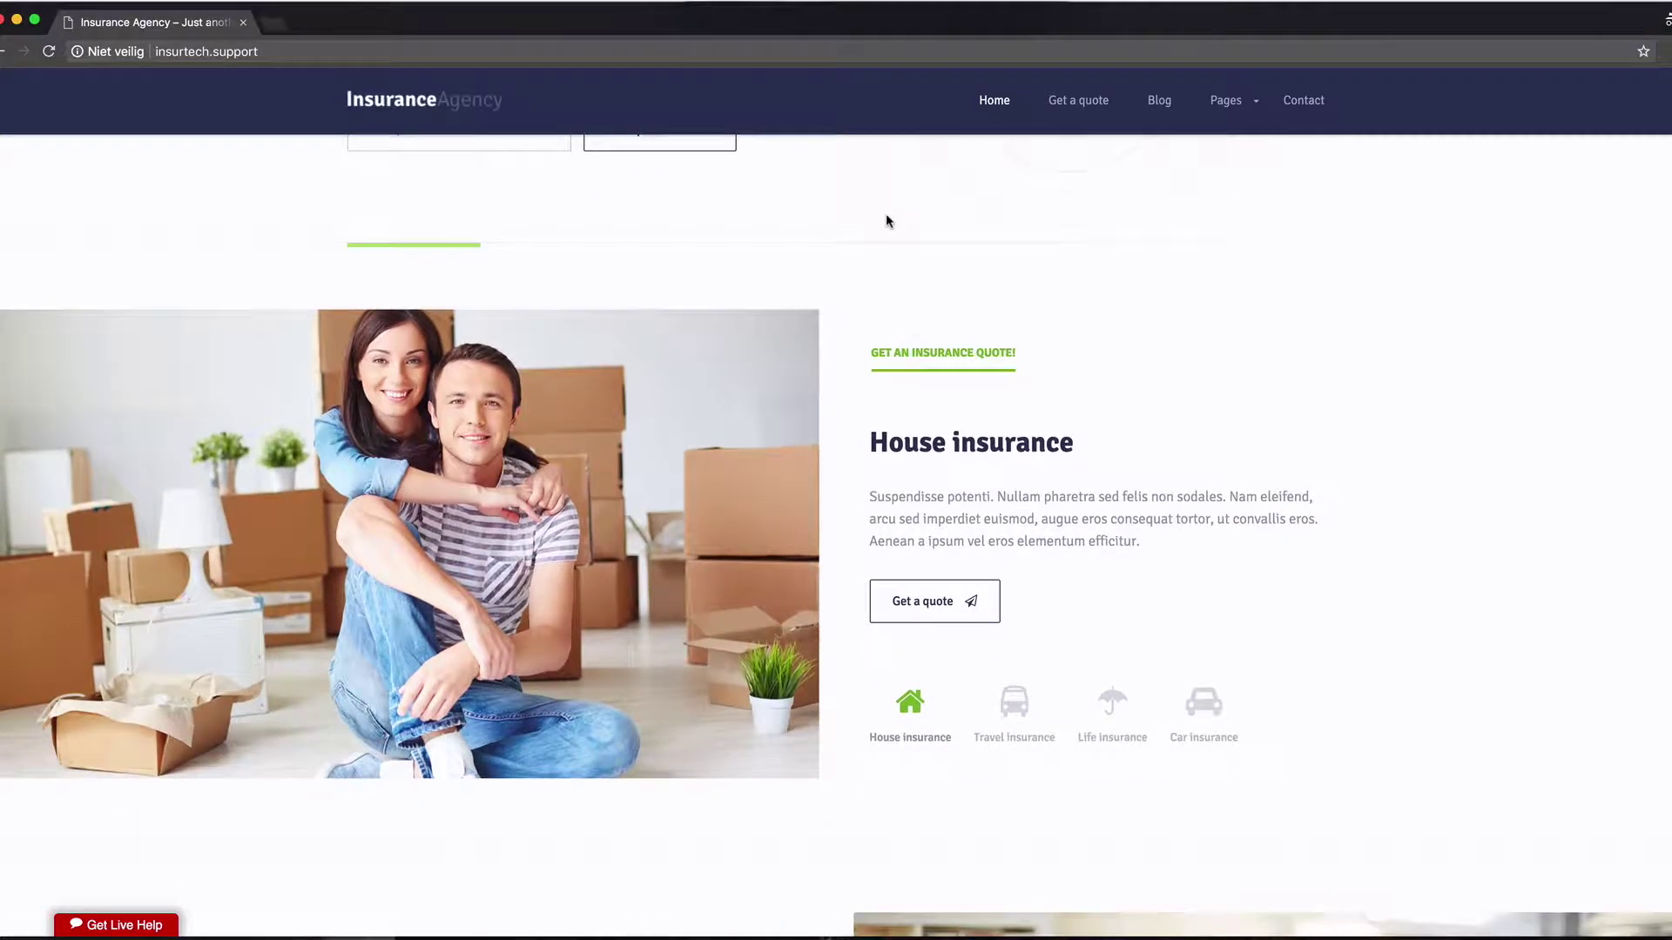
left_click(947, 599)
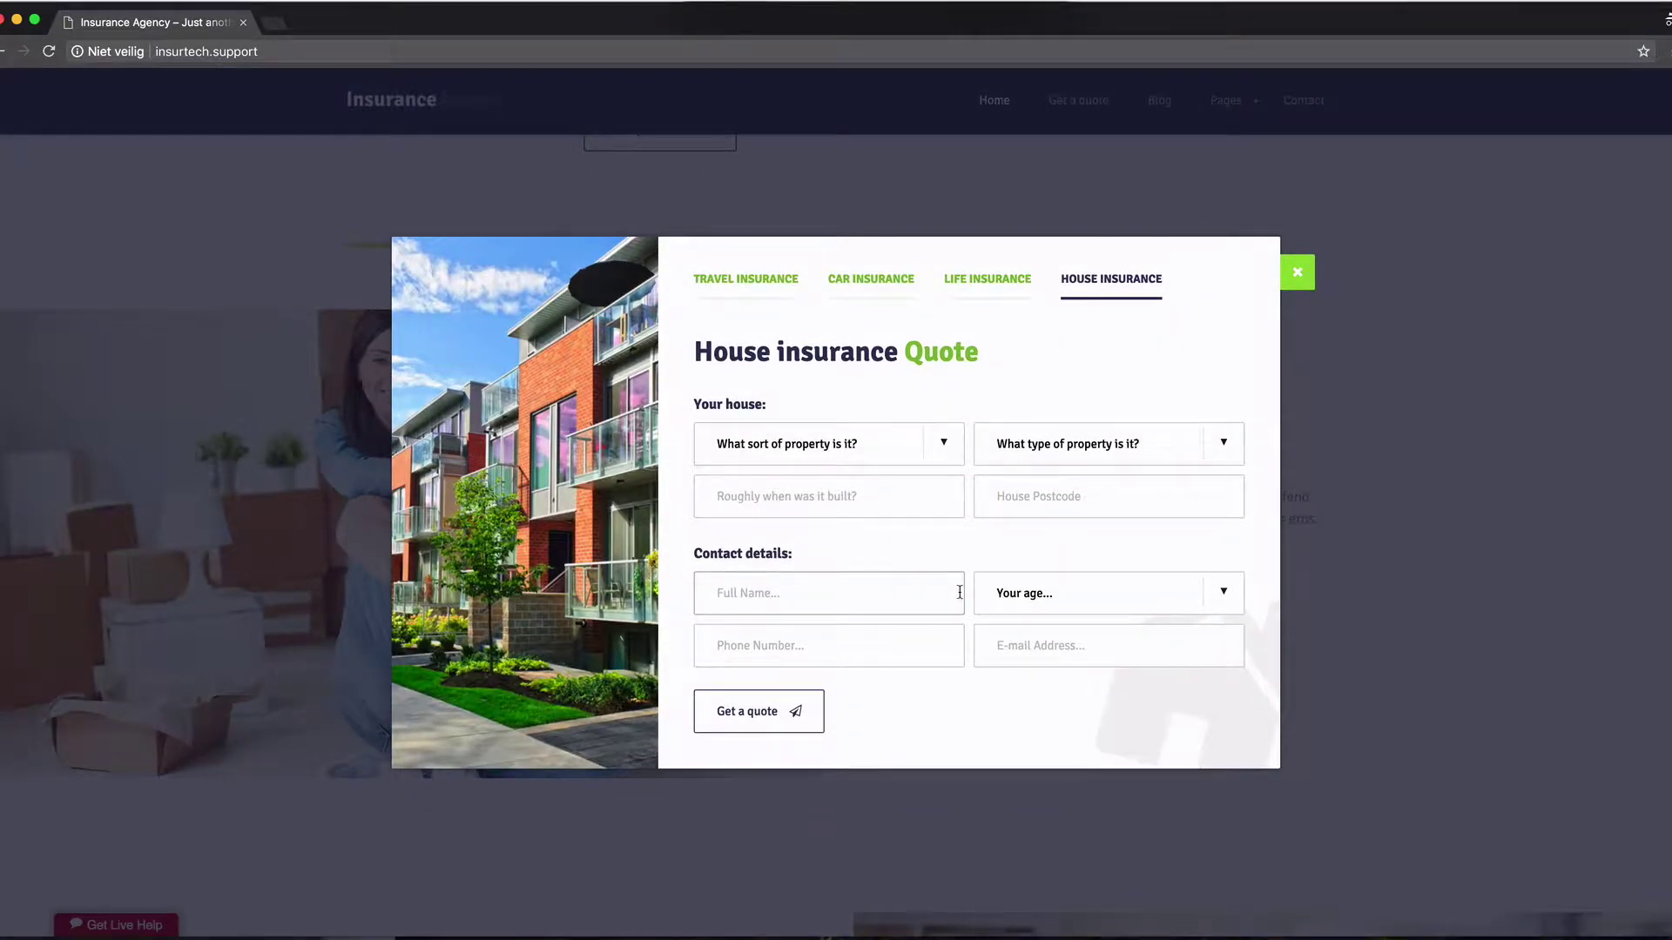
left_click(1095, 445)
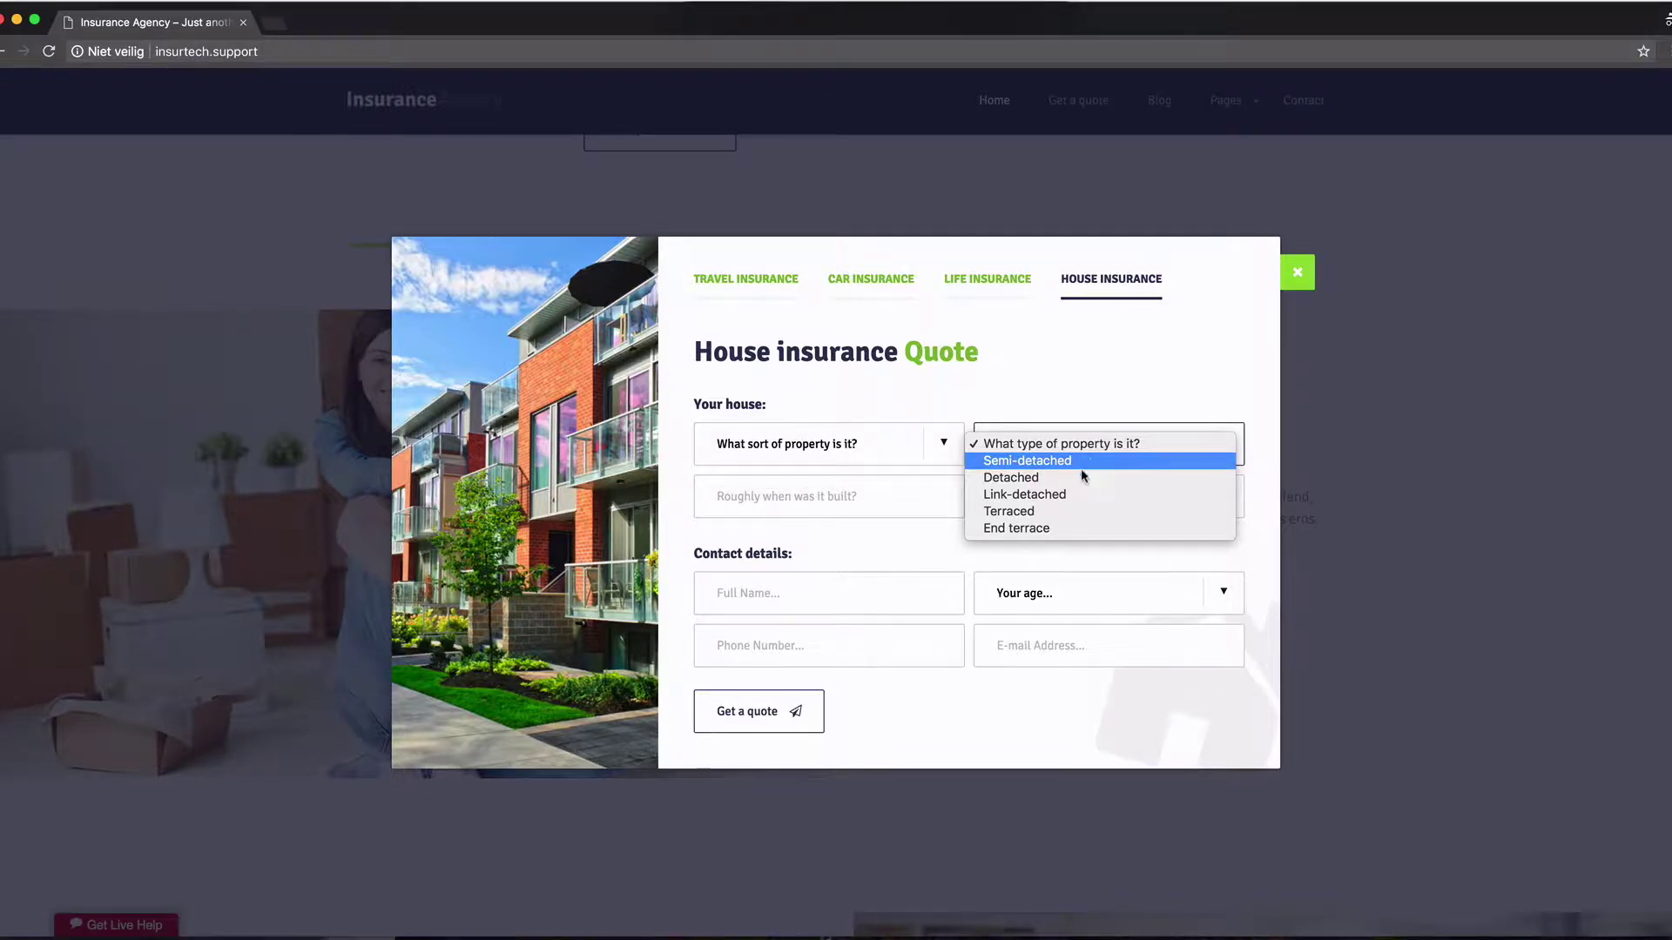
left_click(822, 593)
left_click(728, 594)
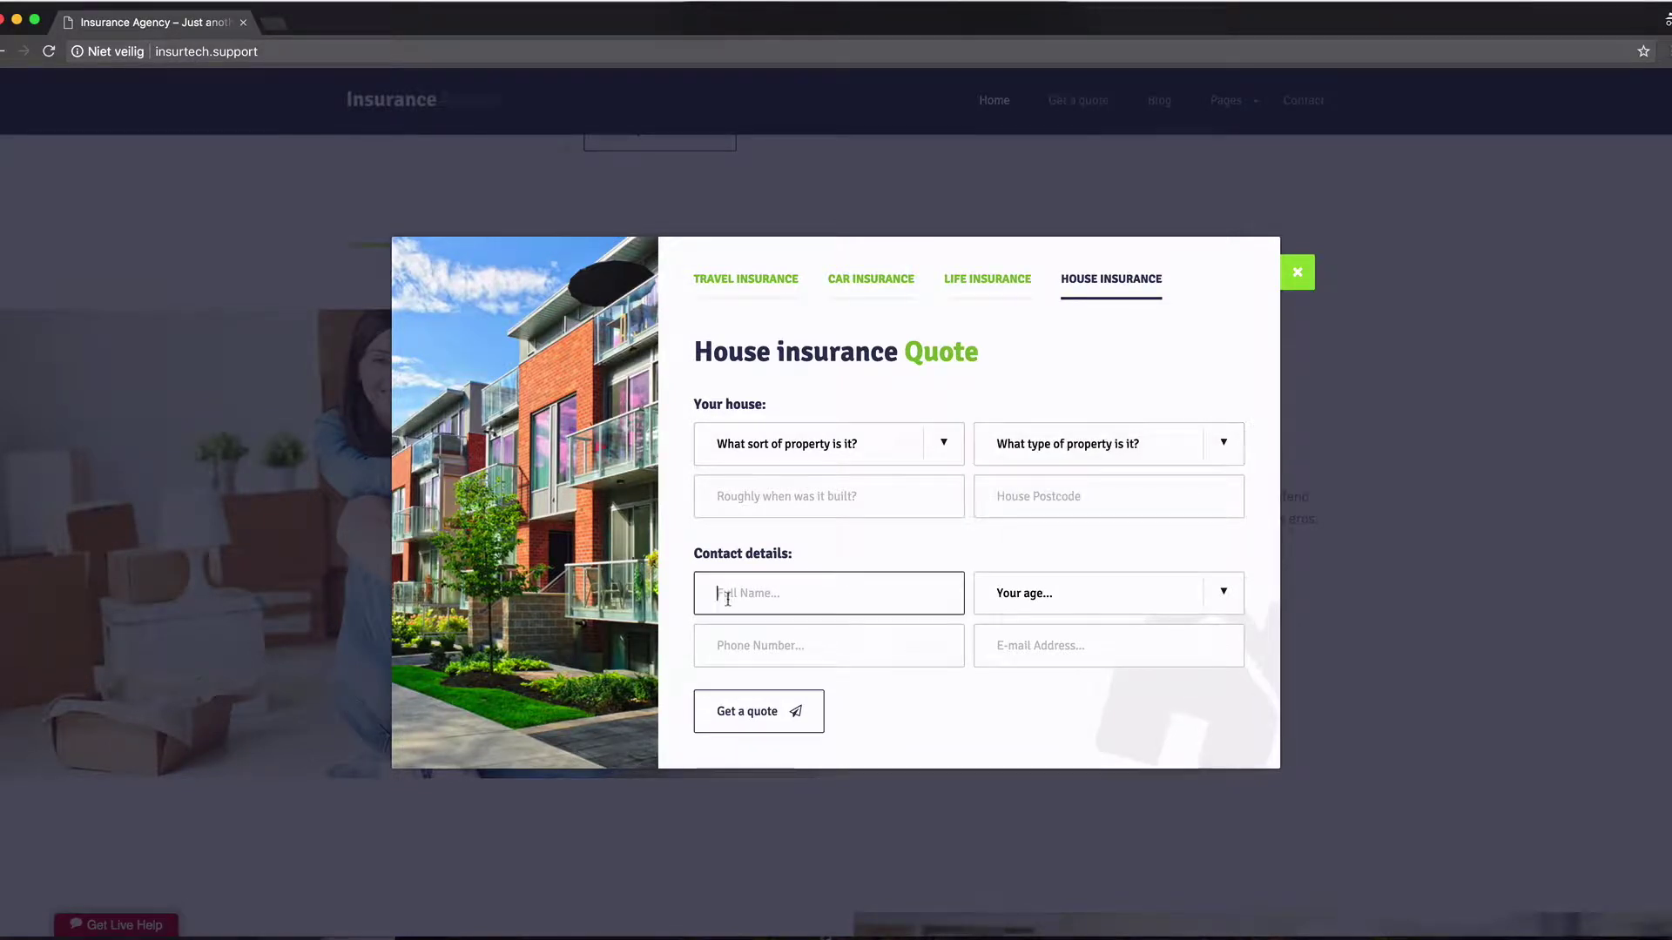
left_click(724, 641)
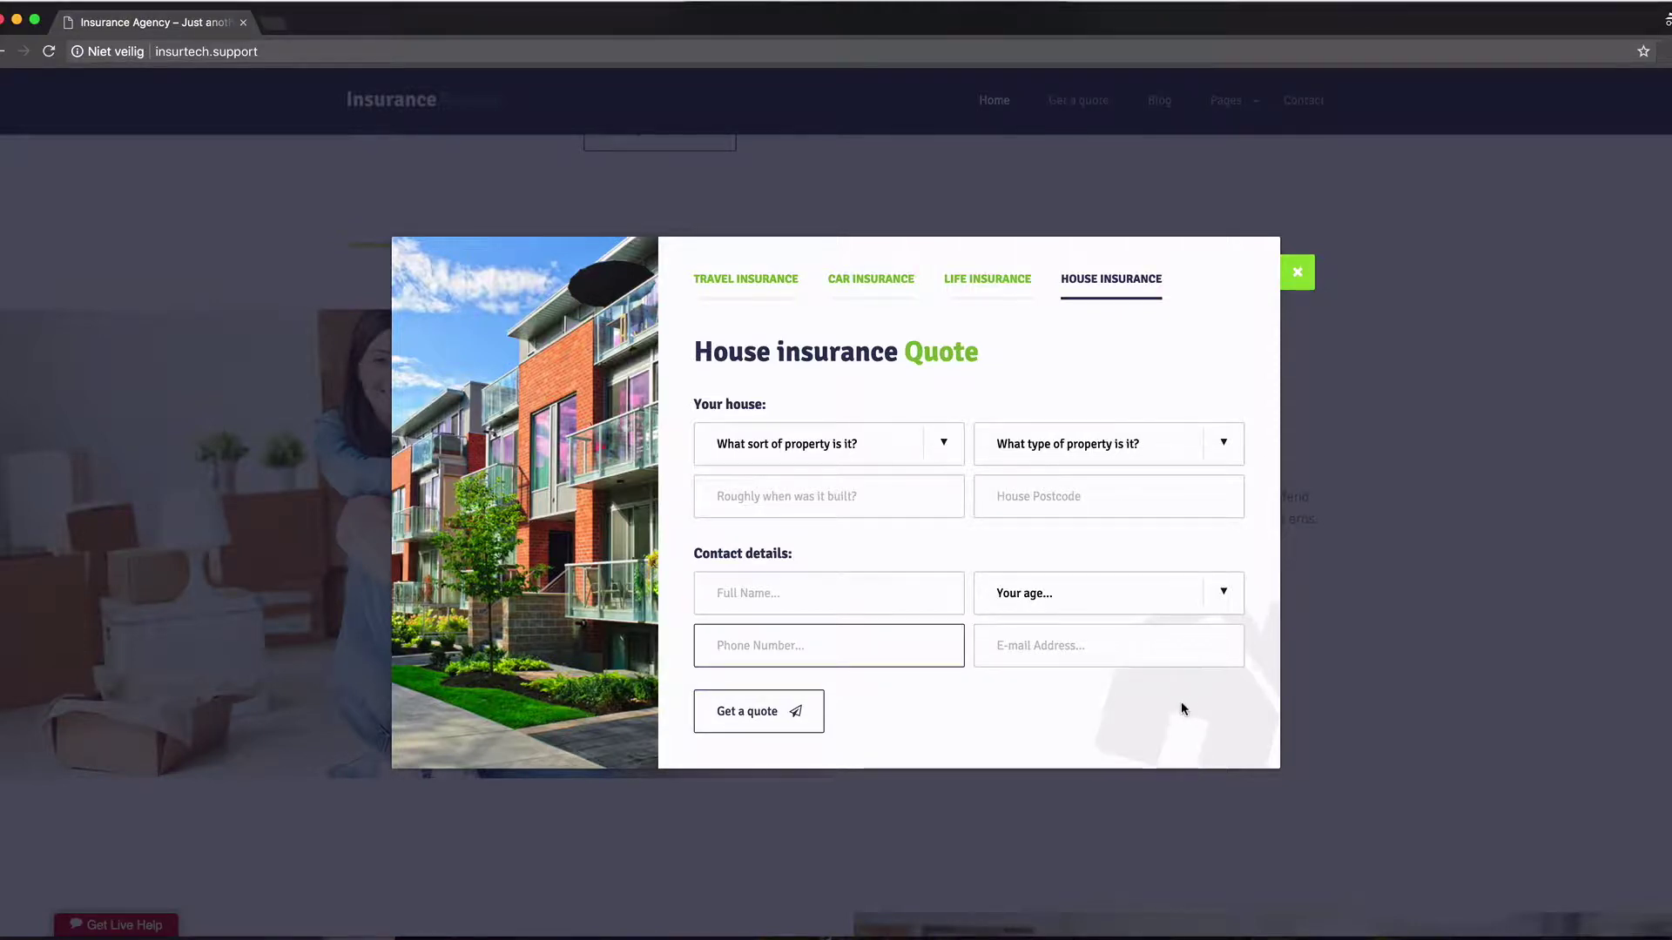
left_click(1297, 275)
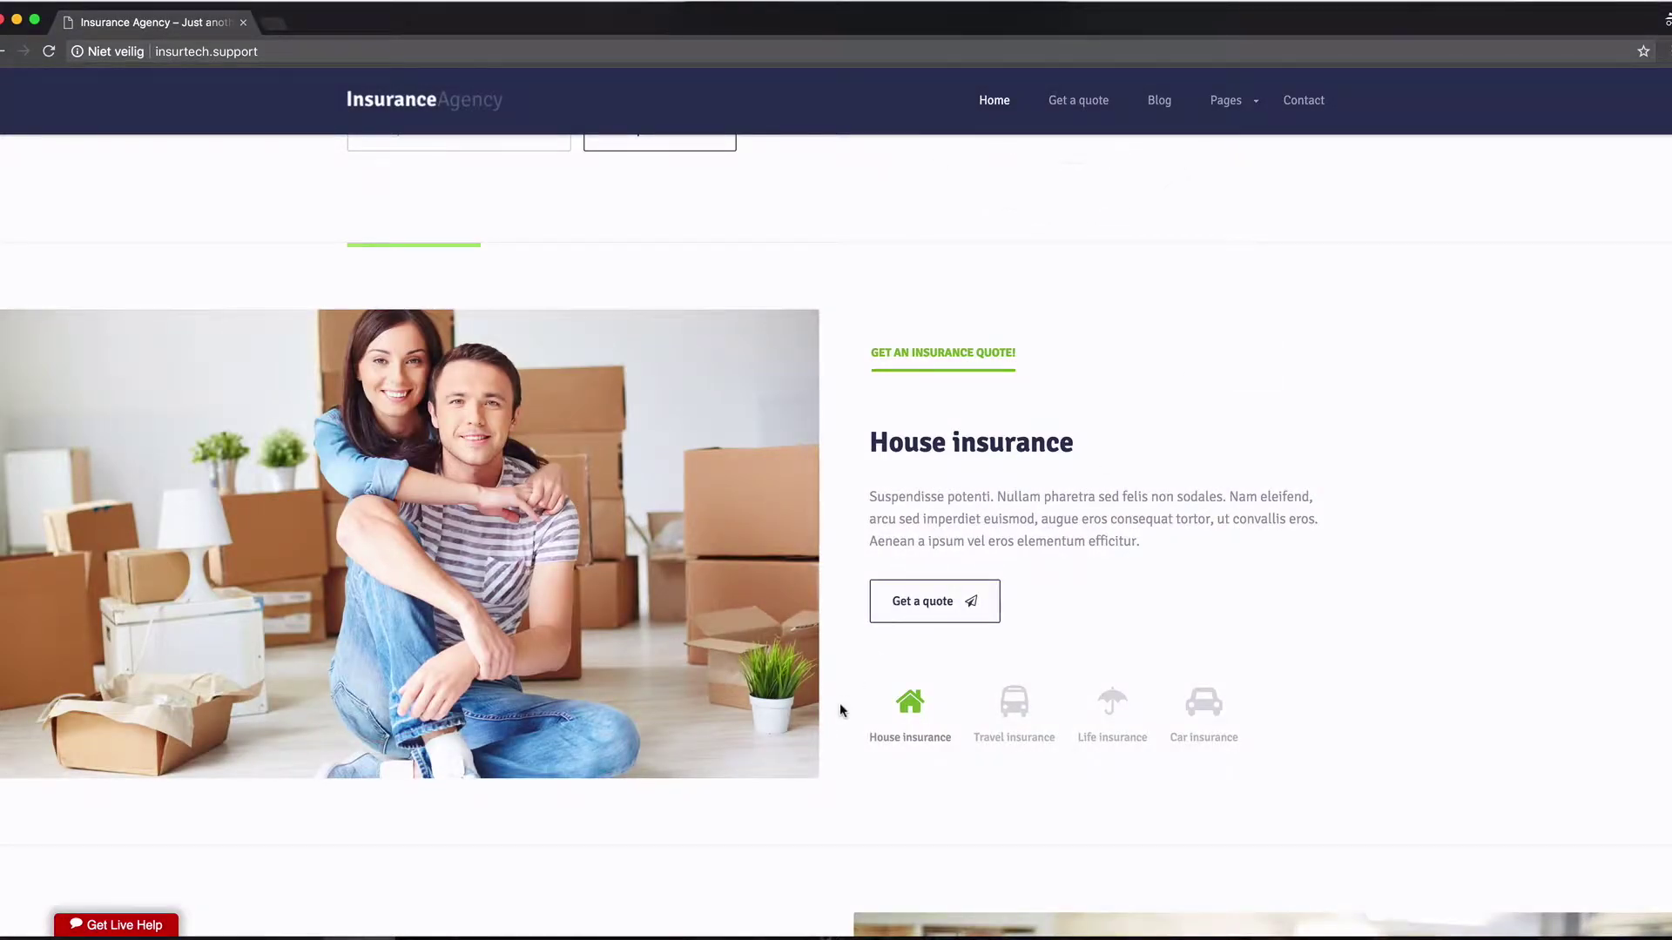
left_click(118, 925)
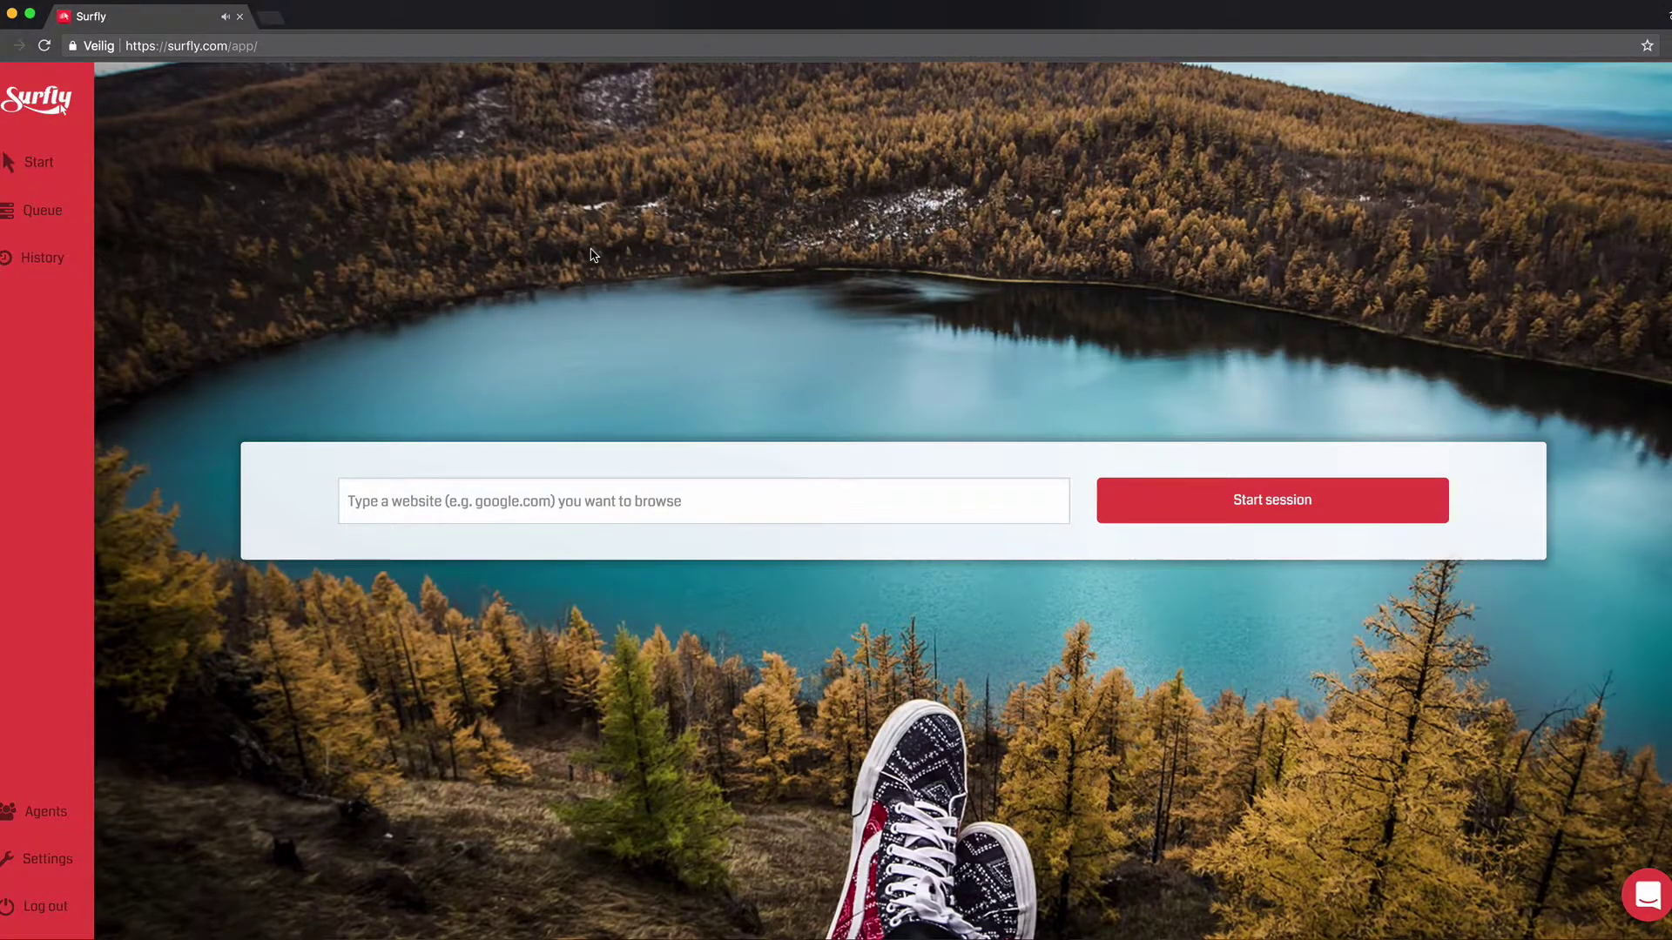
left_click(51, 213)
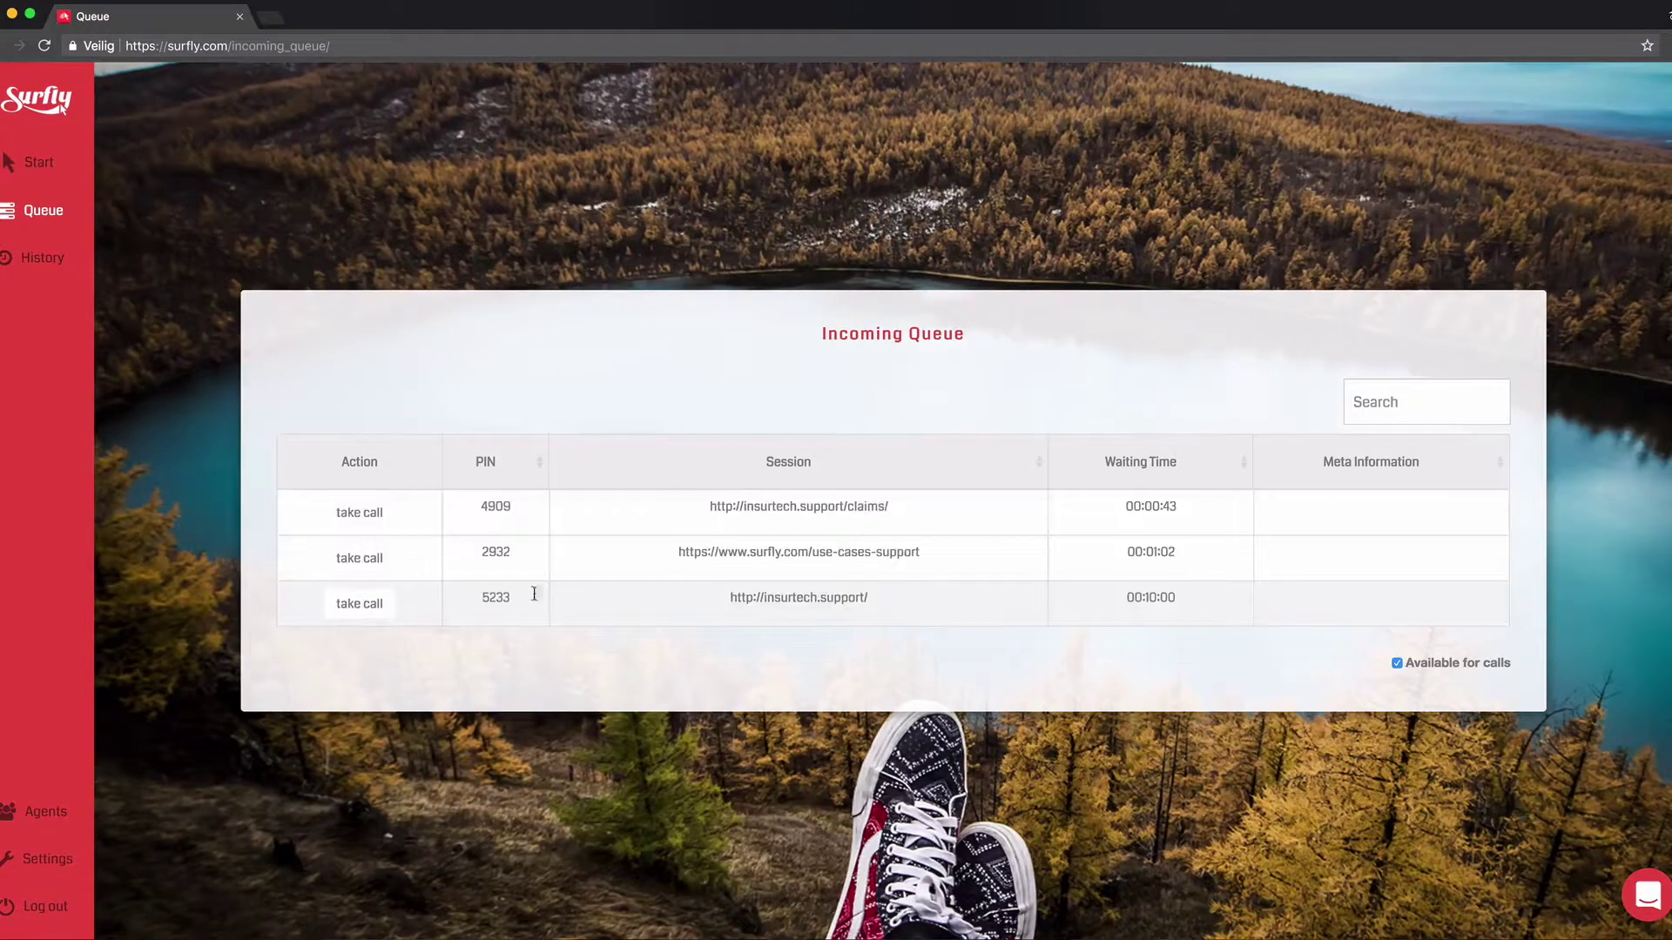
left_click(1348, 389)
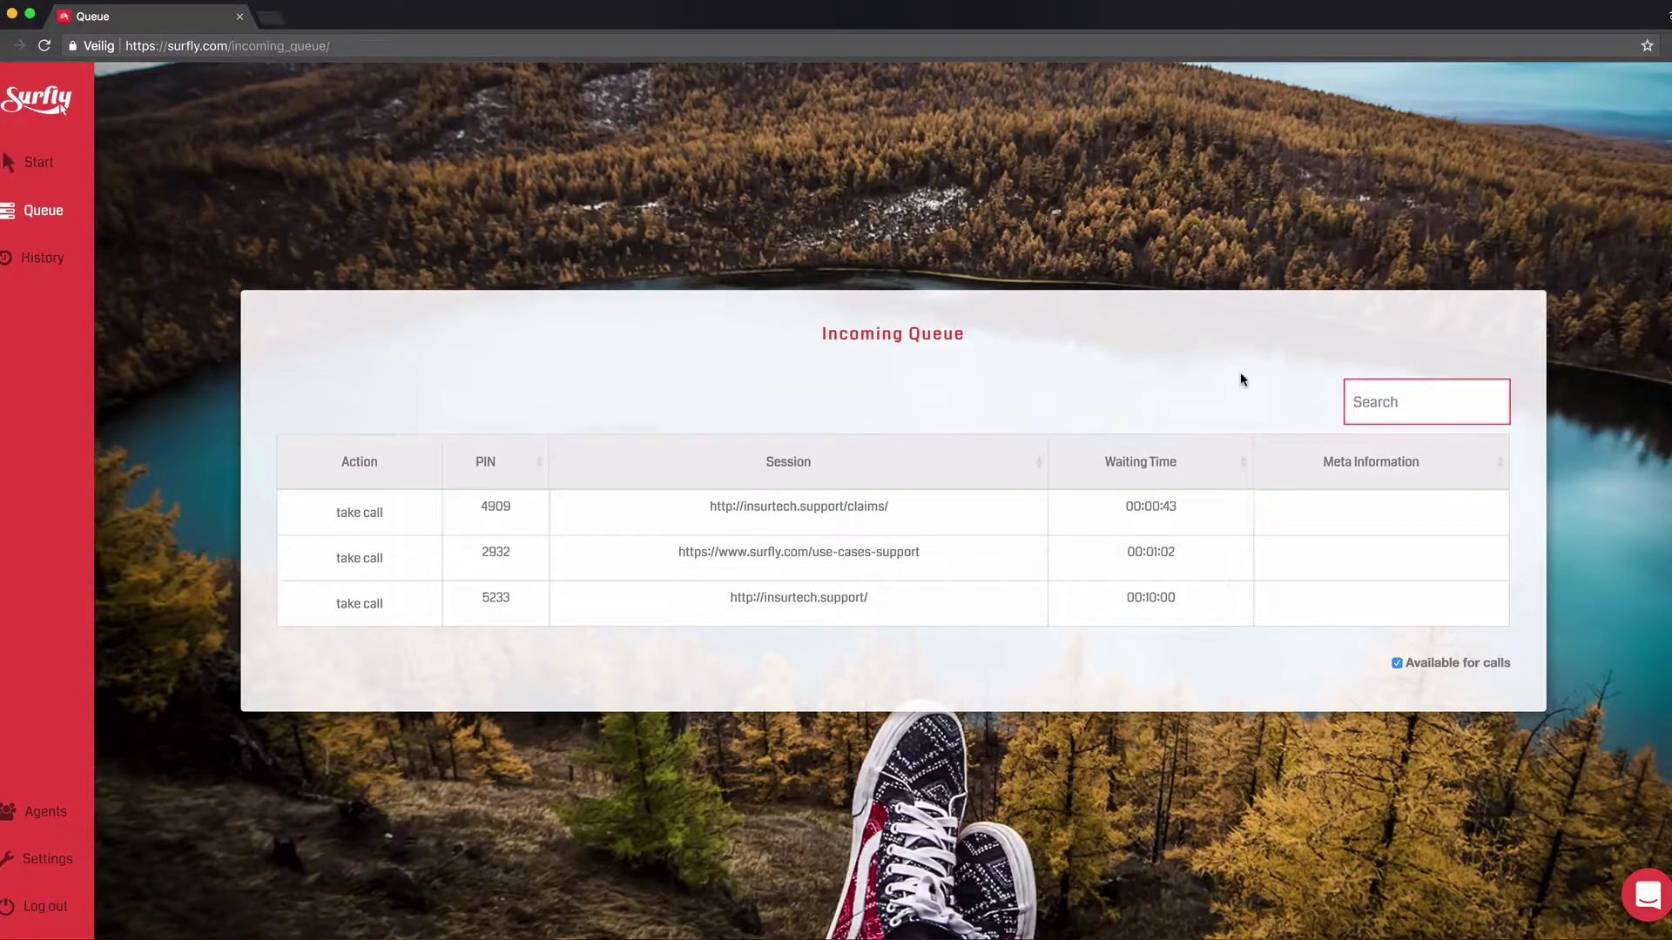
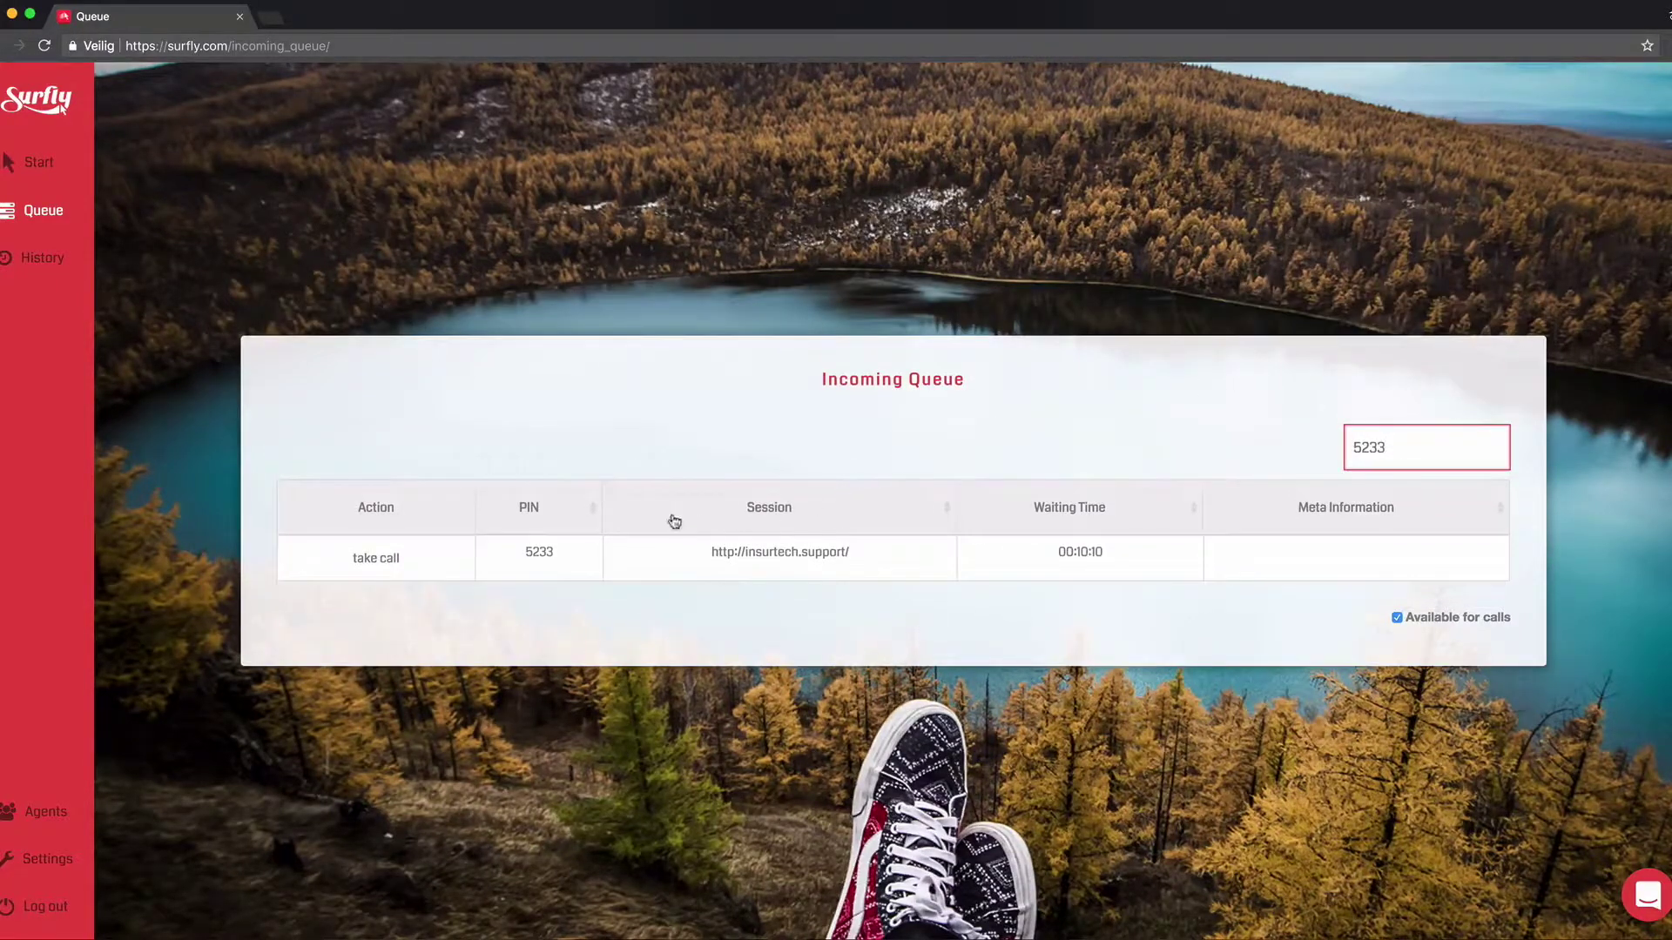
left_click(376, 557)
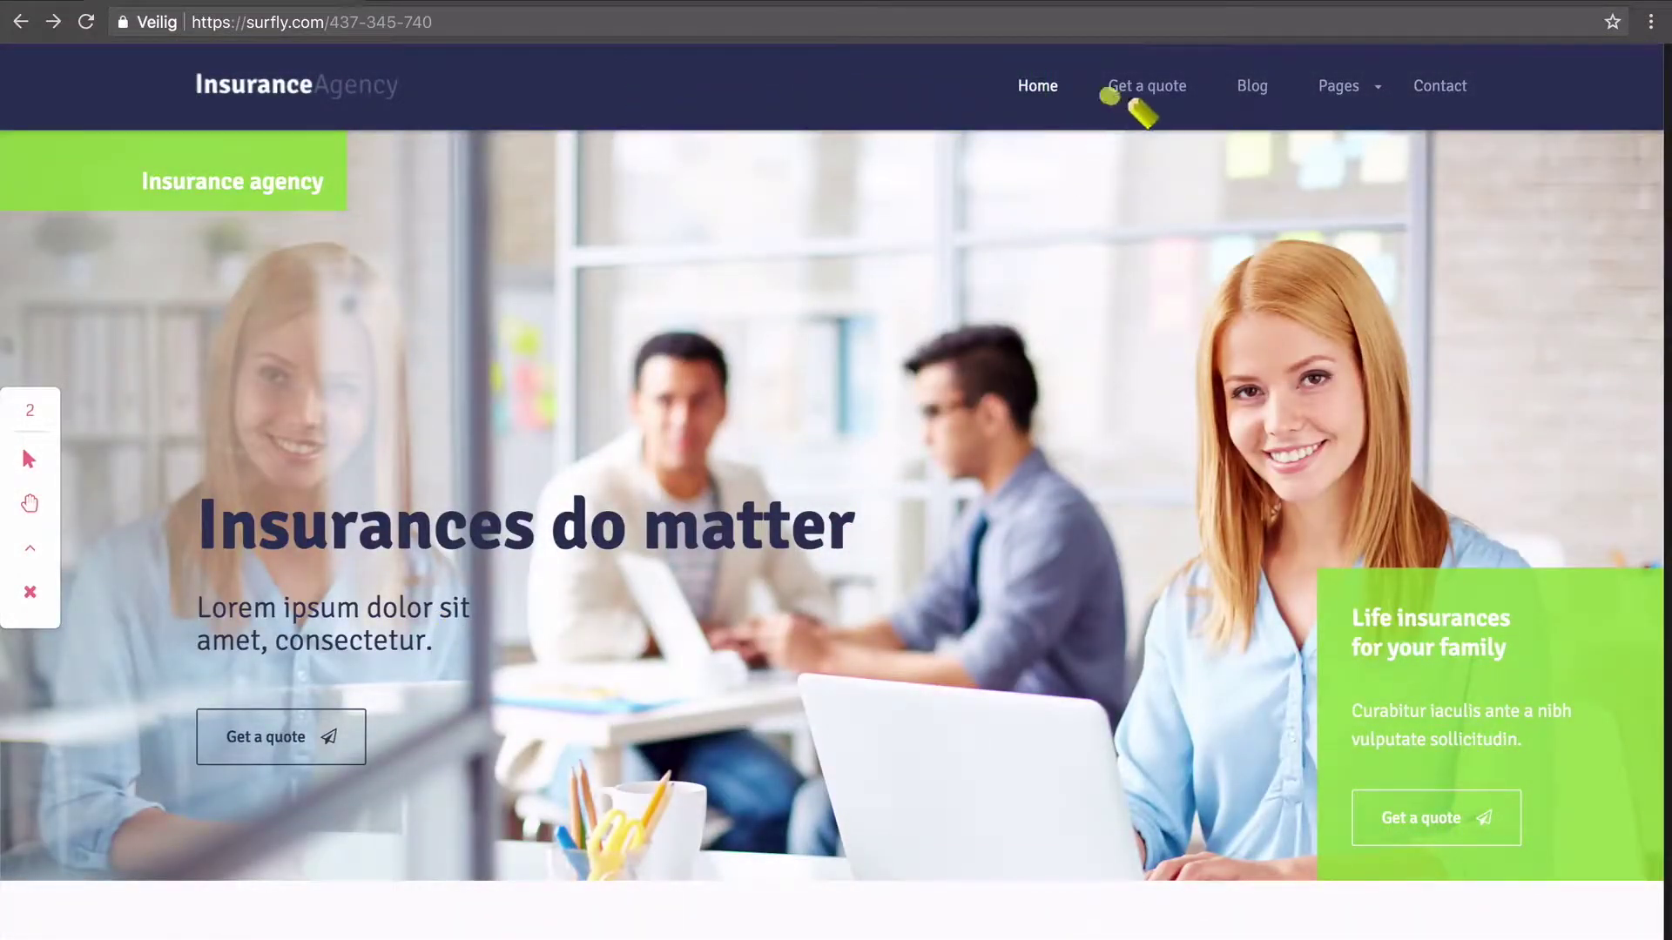
Mark the Get a quote link and HOUSE INSURANCE tab, then load the house insurance form.
left_click_drag(1129, 99, 1197, 96)
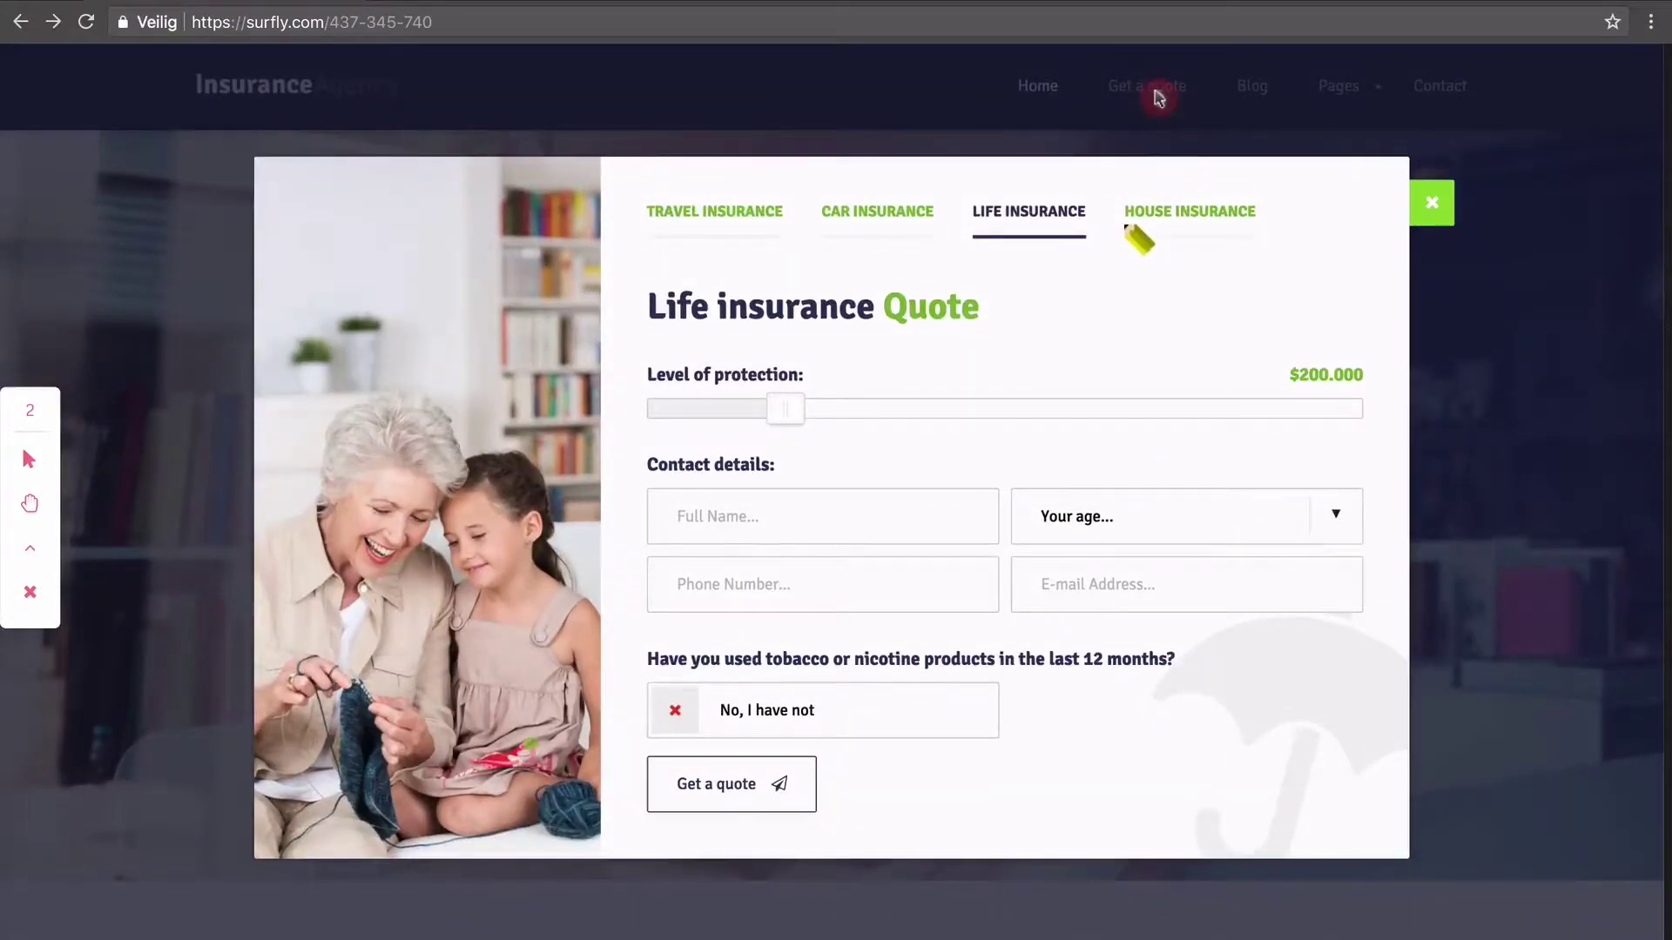
left_click_drag(1126, 228, 1218, 246)
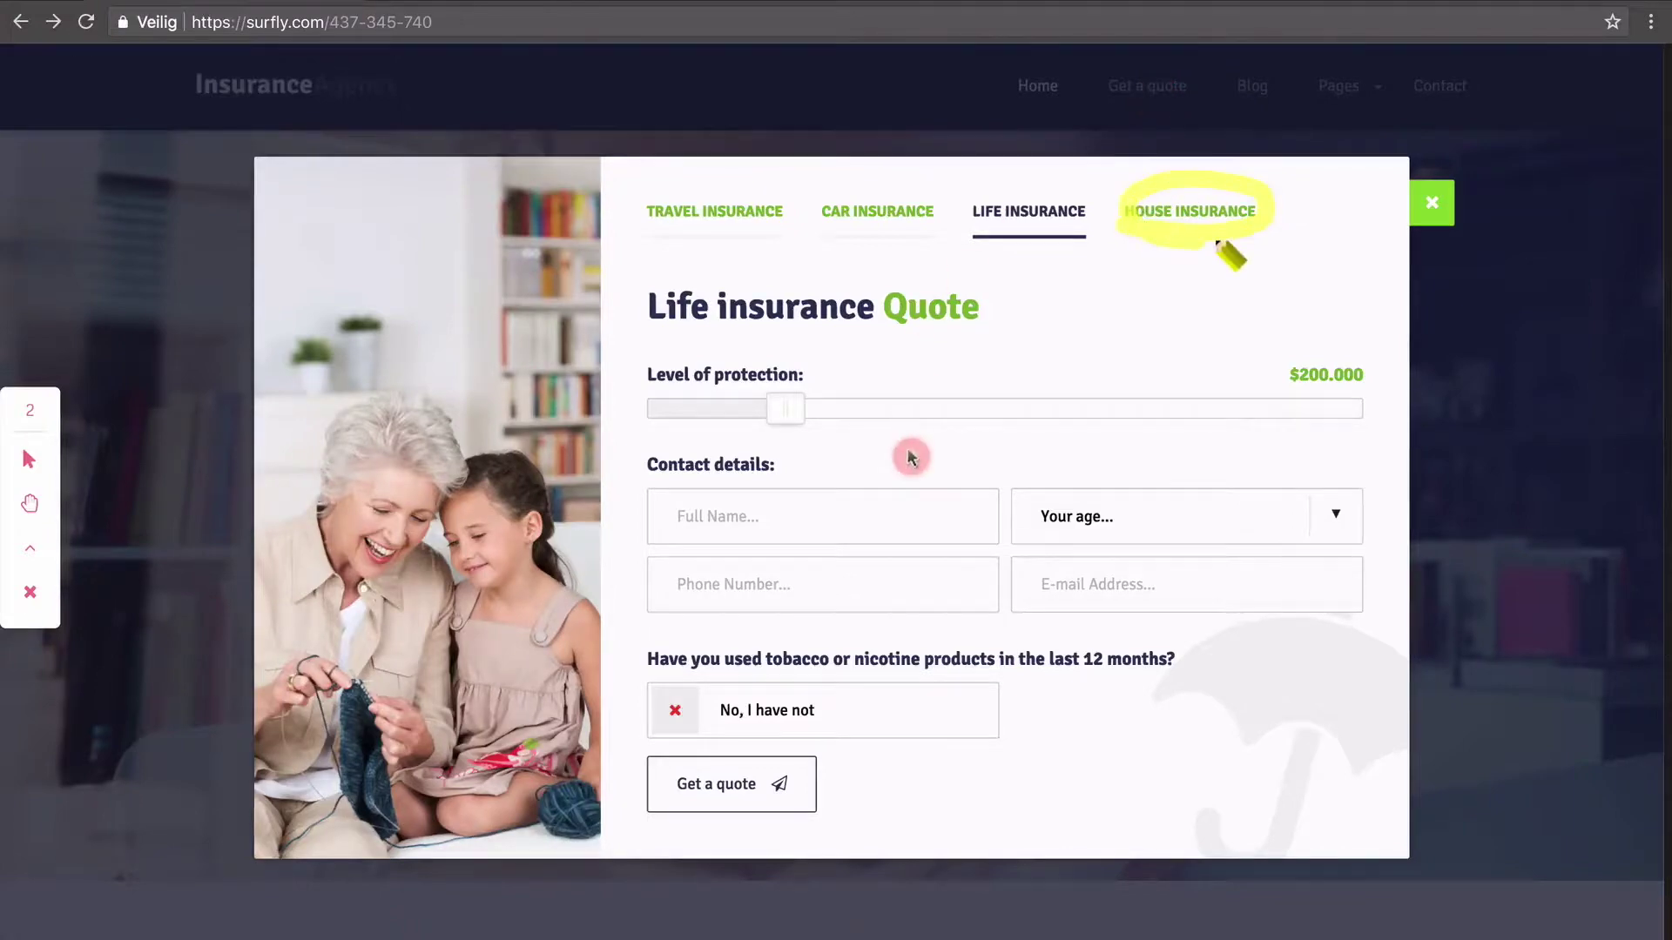
left_click(1182, 220)
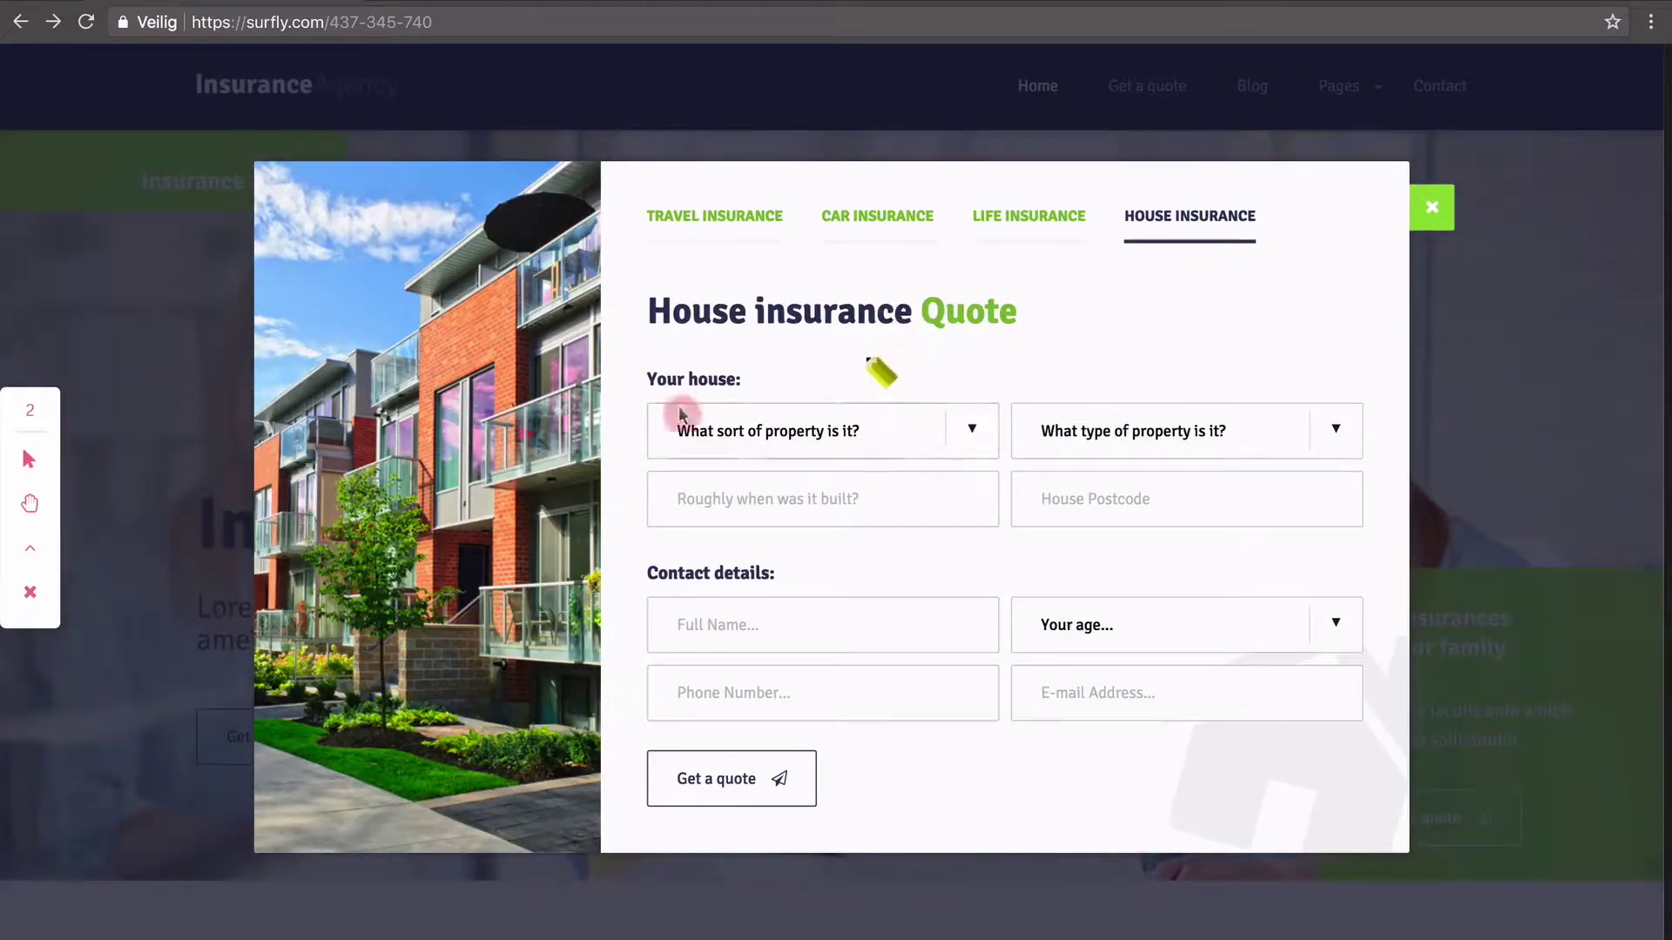
left_click(31, 505)
Take control as Surfly Support and set the property to a Detached Bungalow.
left_click(603, 541)
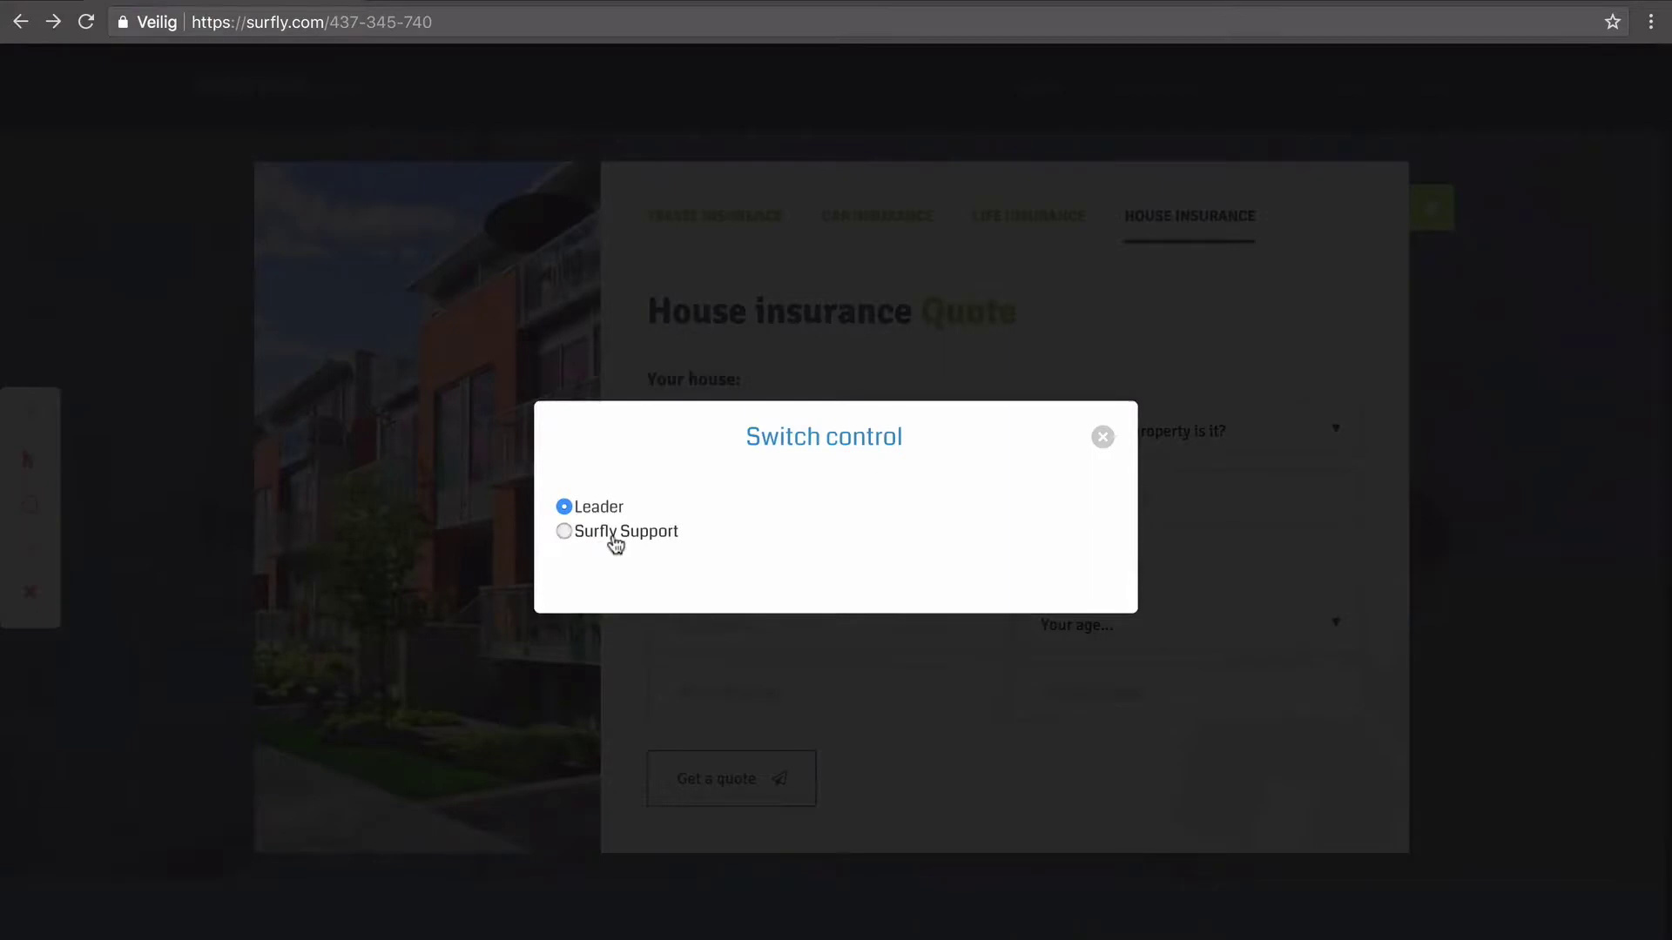
left_click(862, 445)
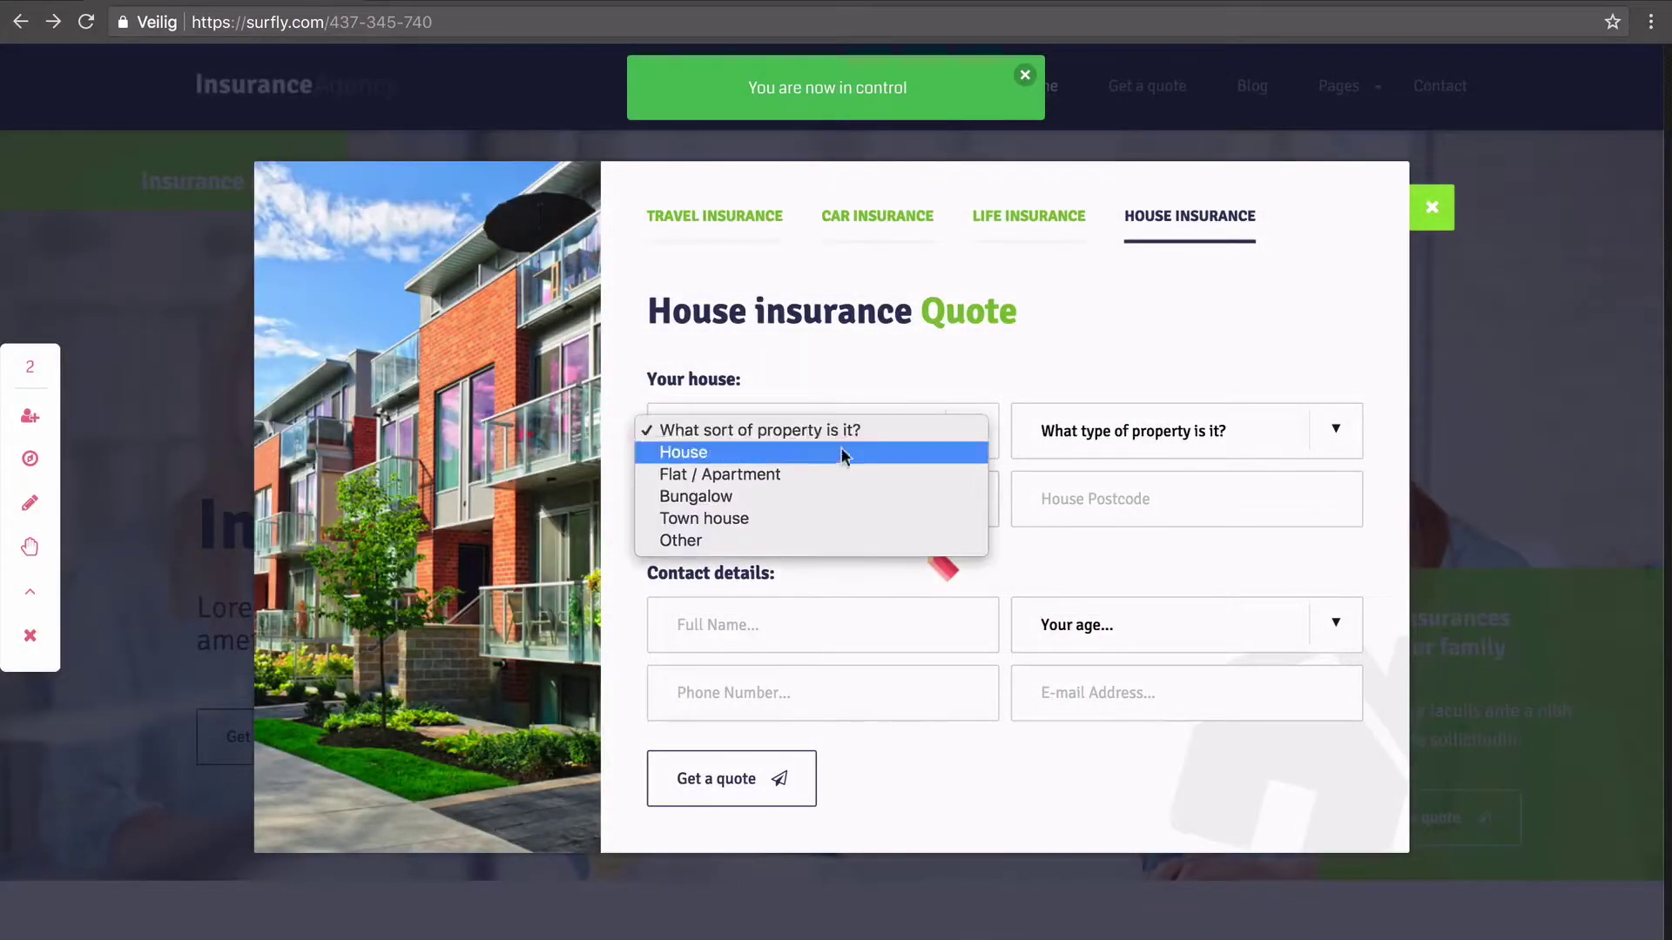
left_click(906, 496)
left_click(1262, 429)
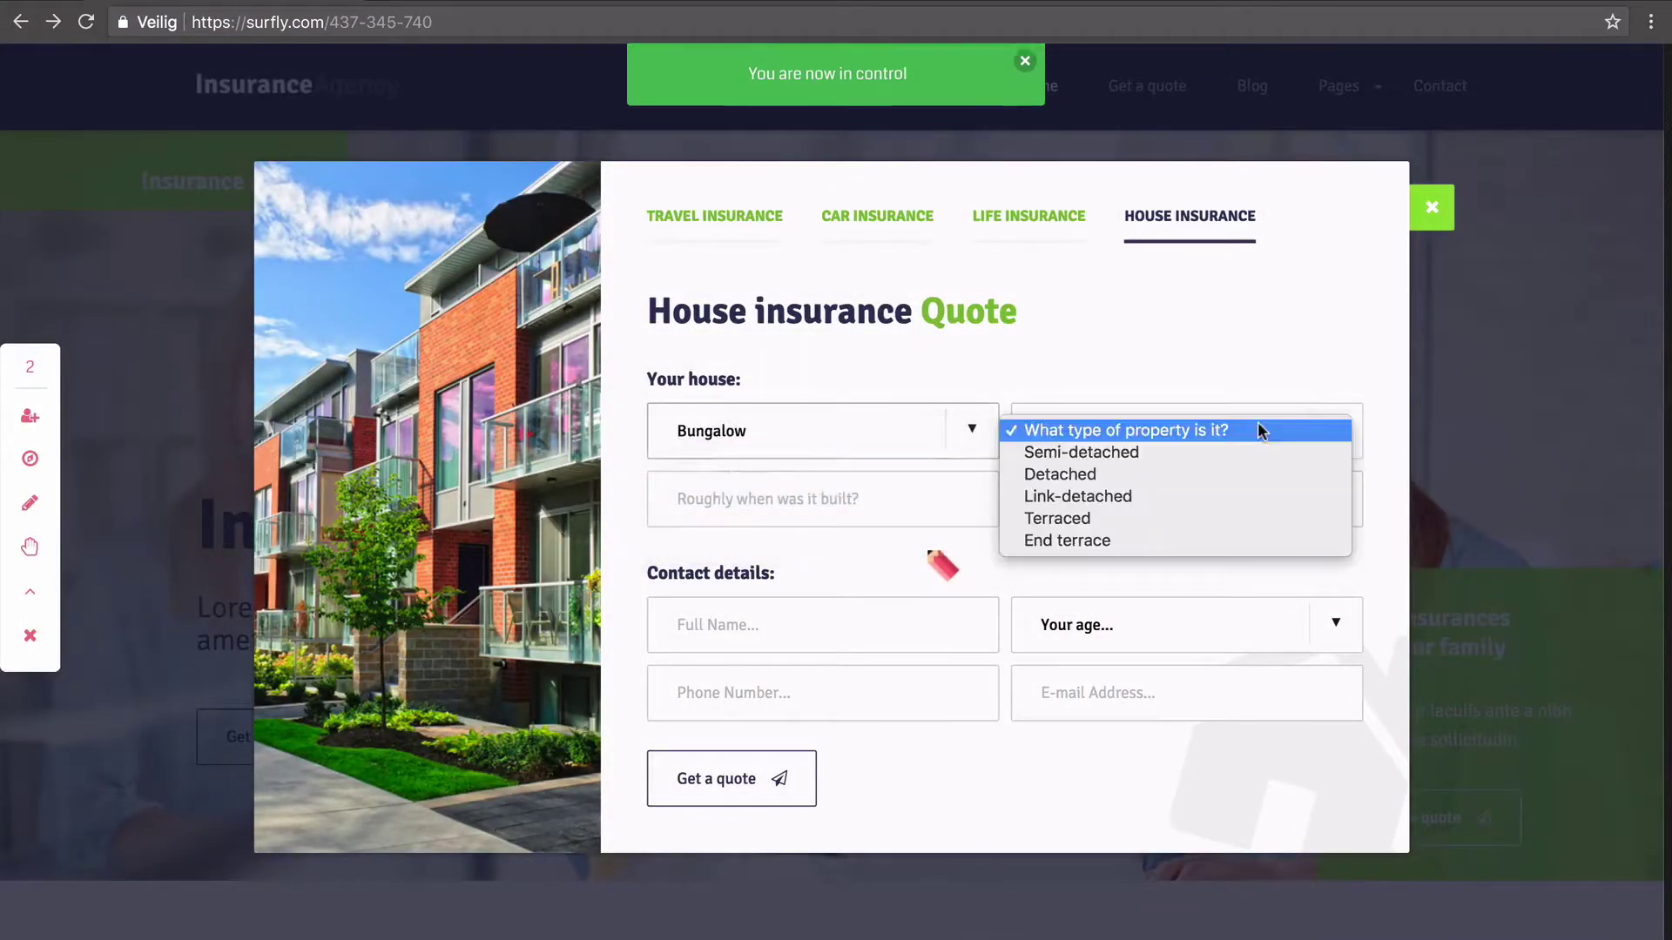
left_click(1180, 474)
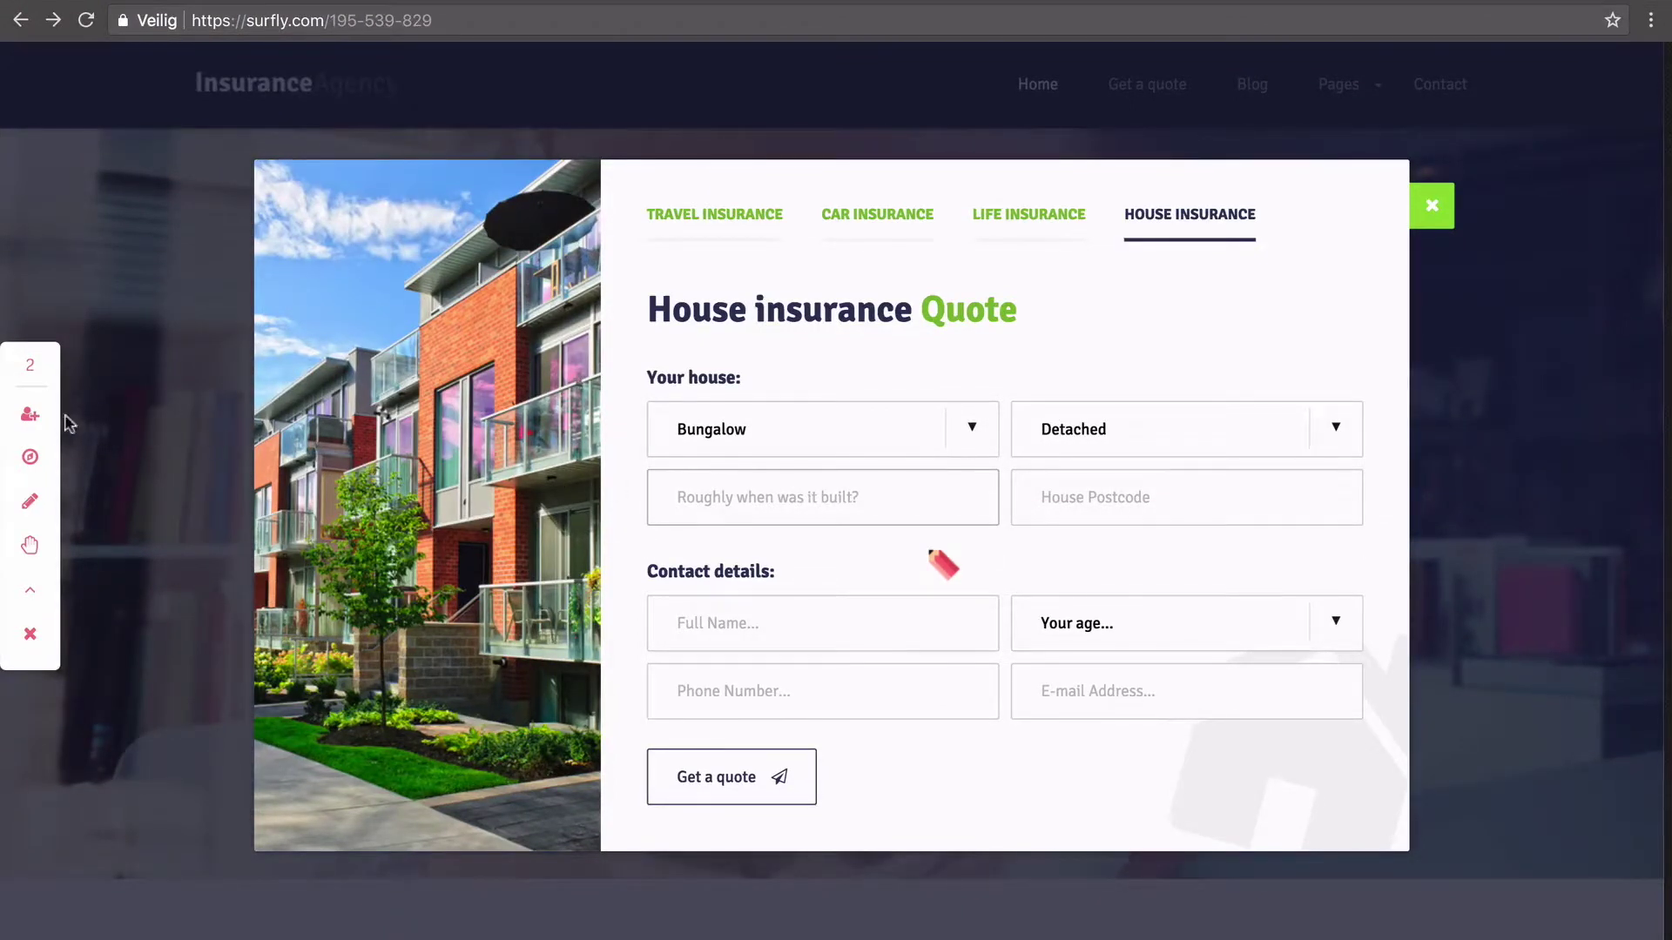
left_click(30, 421)
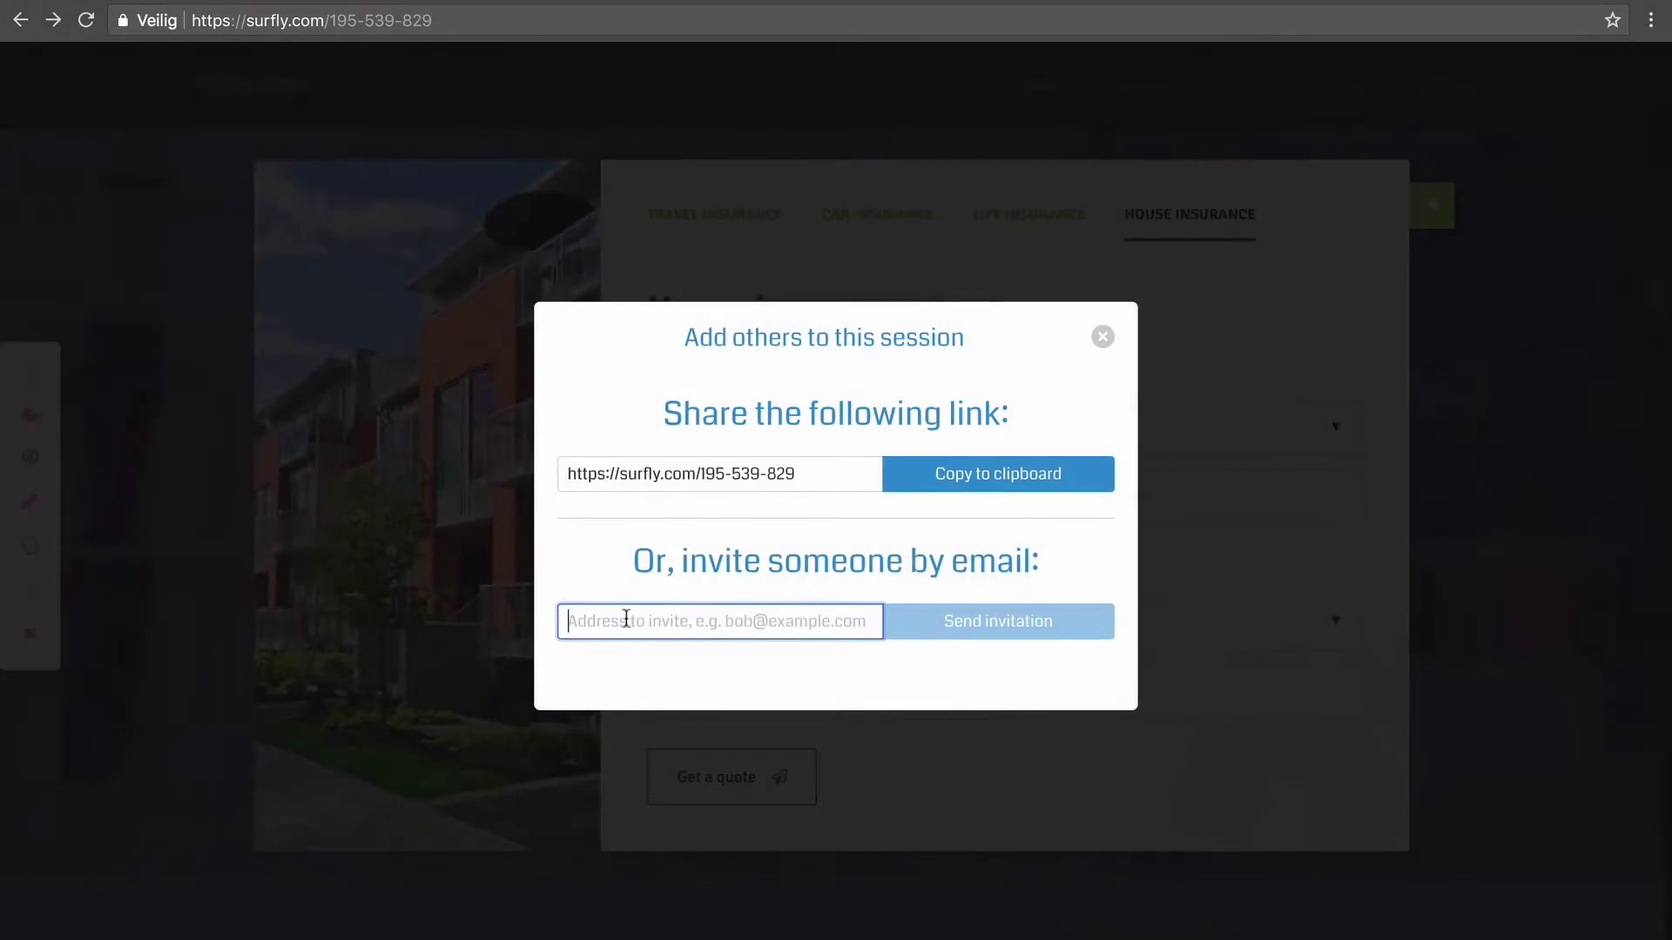
type("support@e")
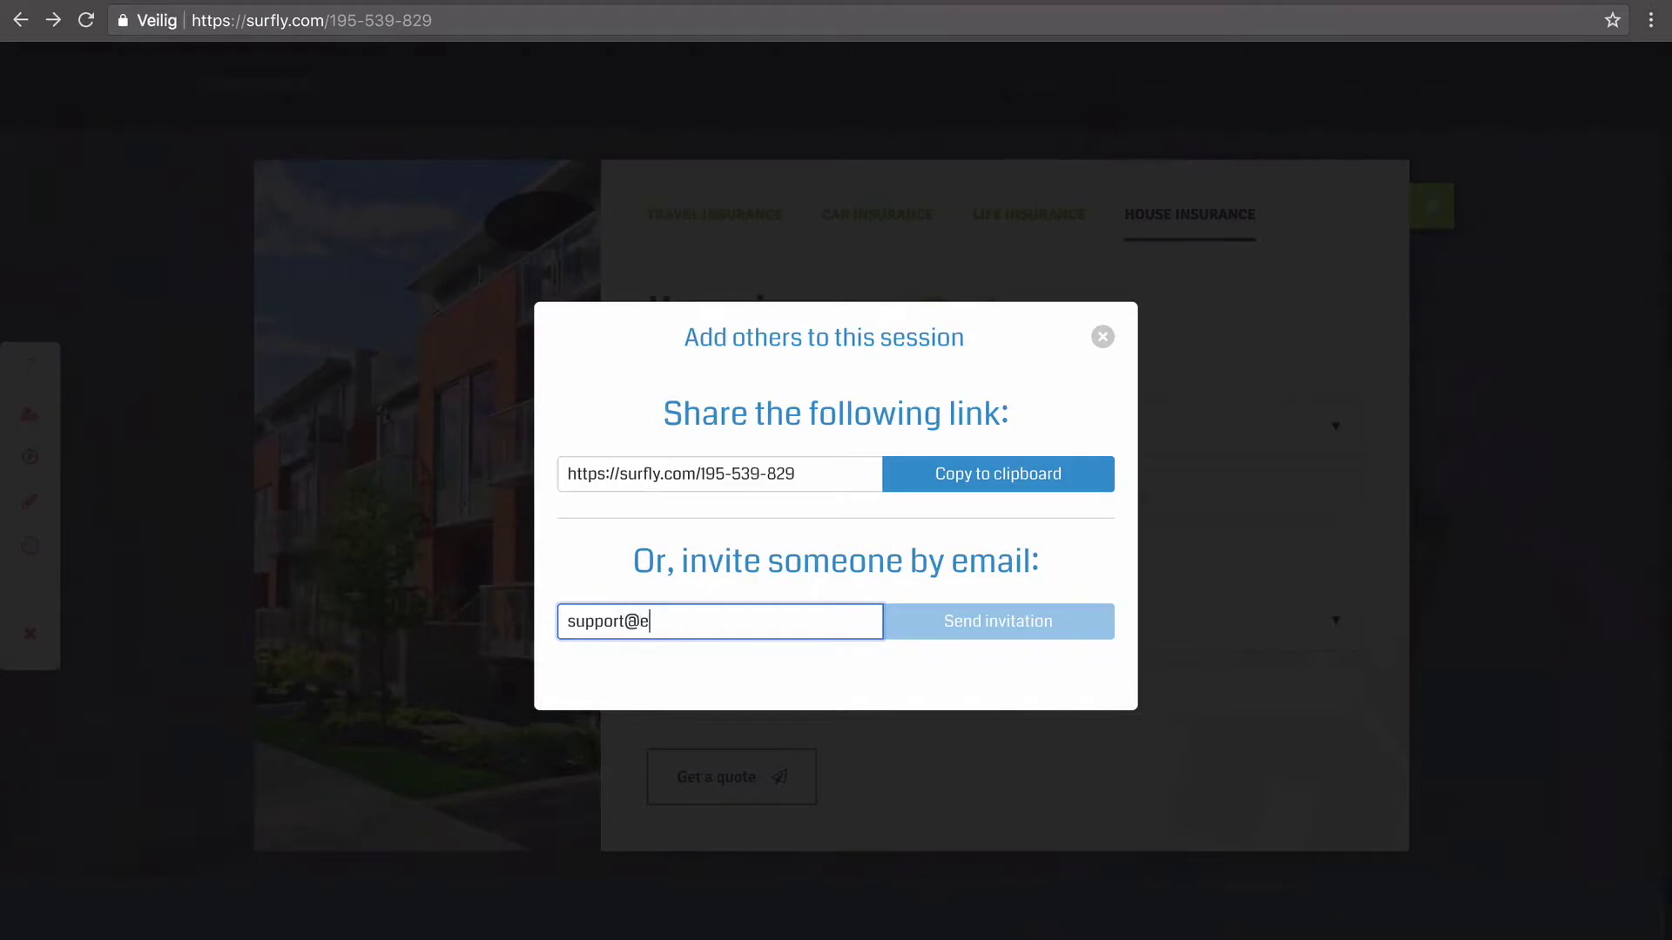
type("com")
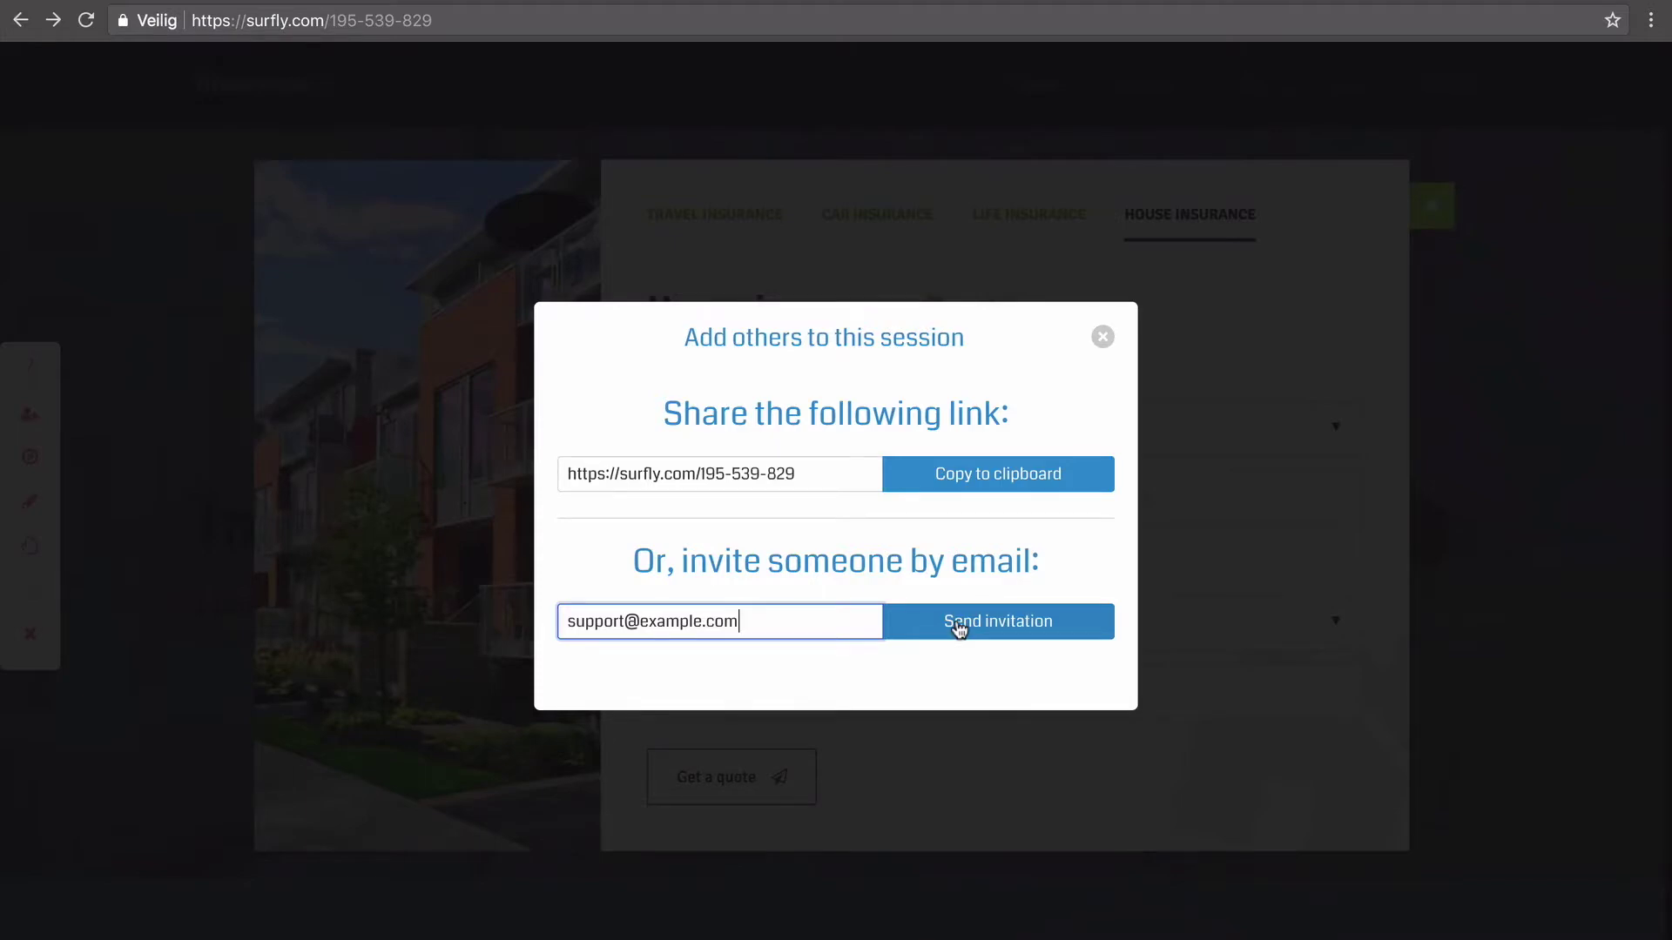
left_click(960, 625)
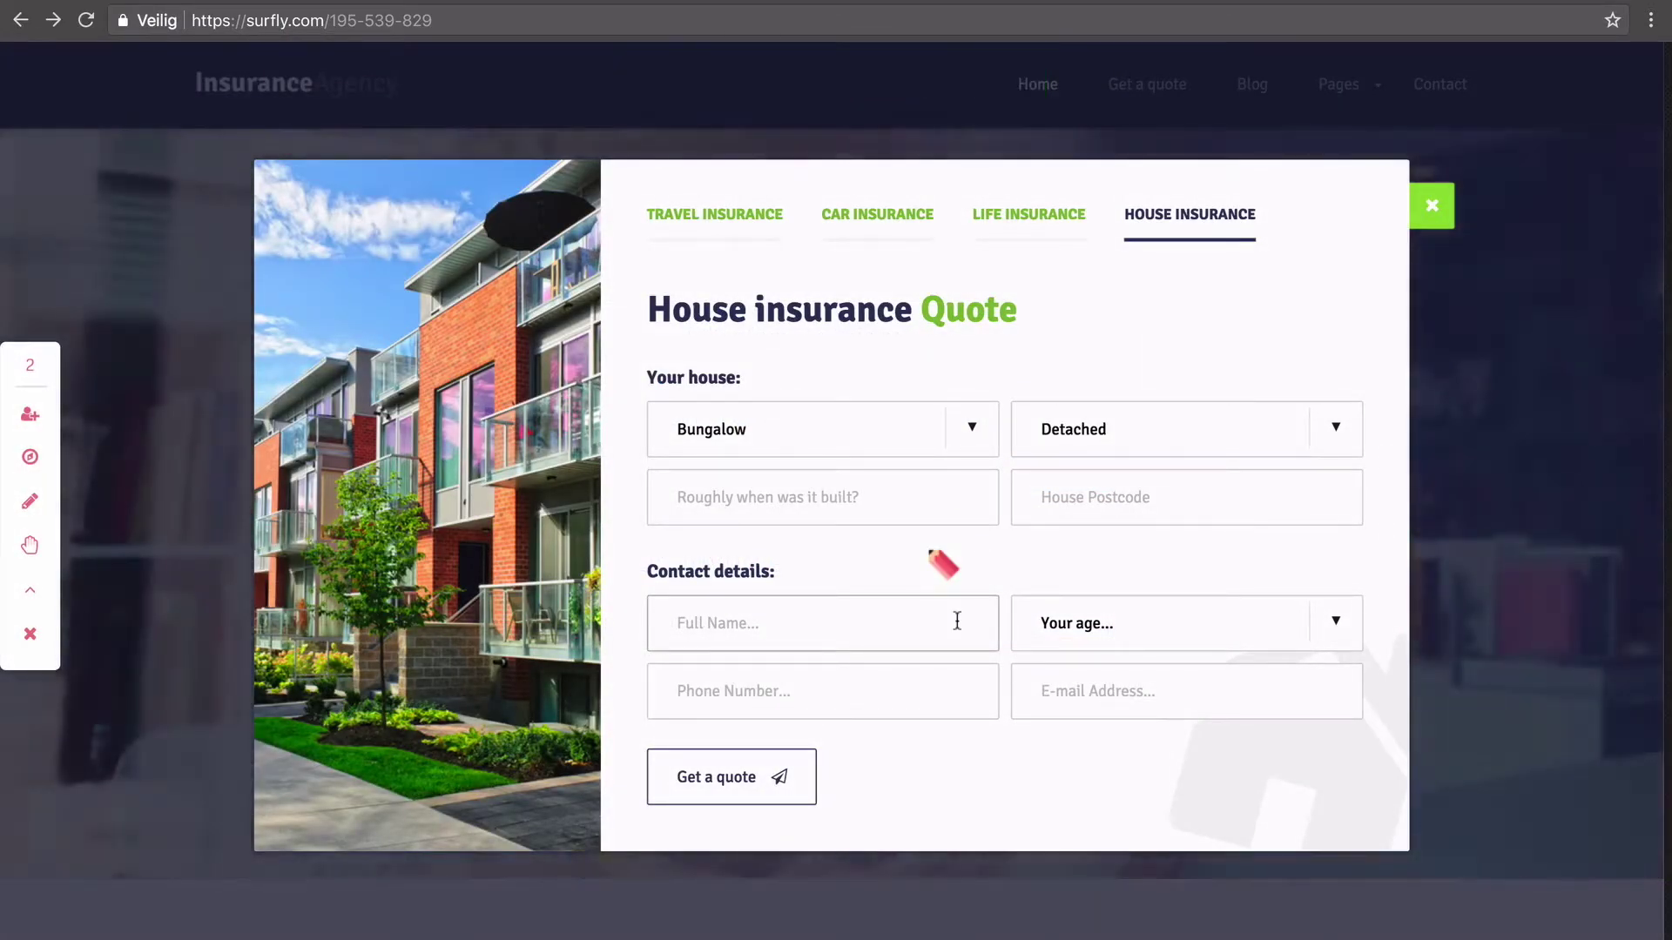
left_click(37, 598)
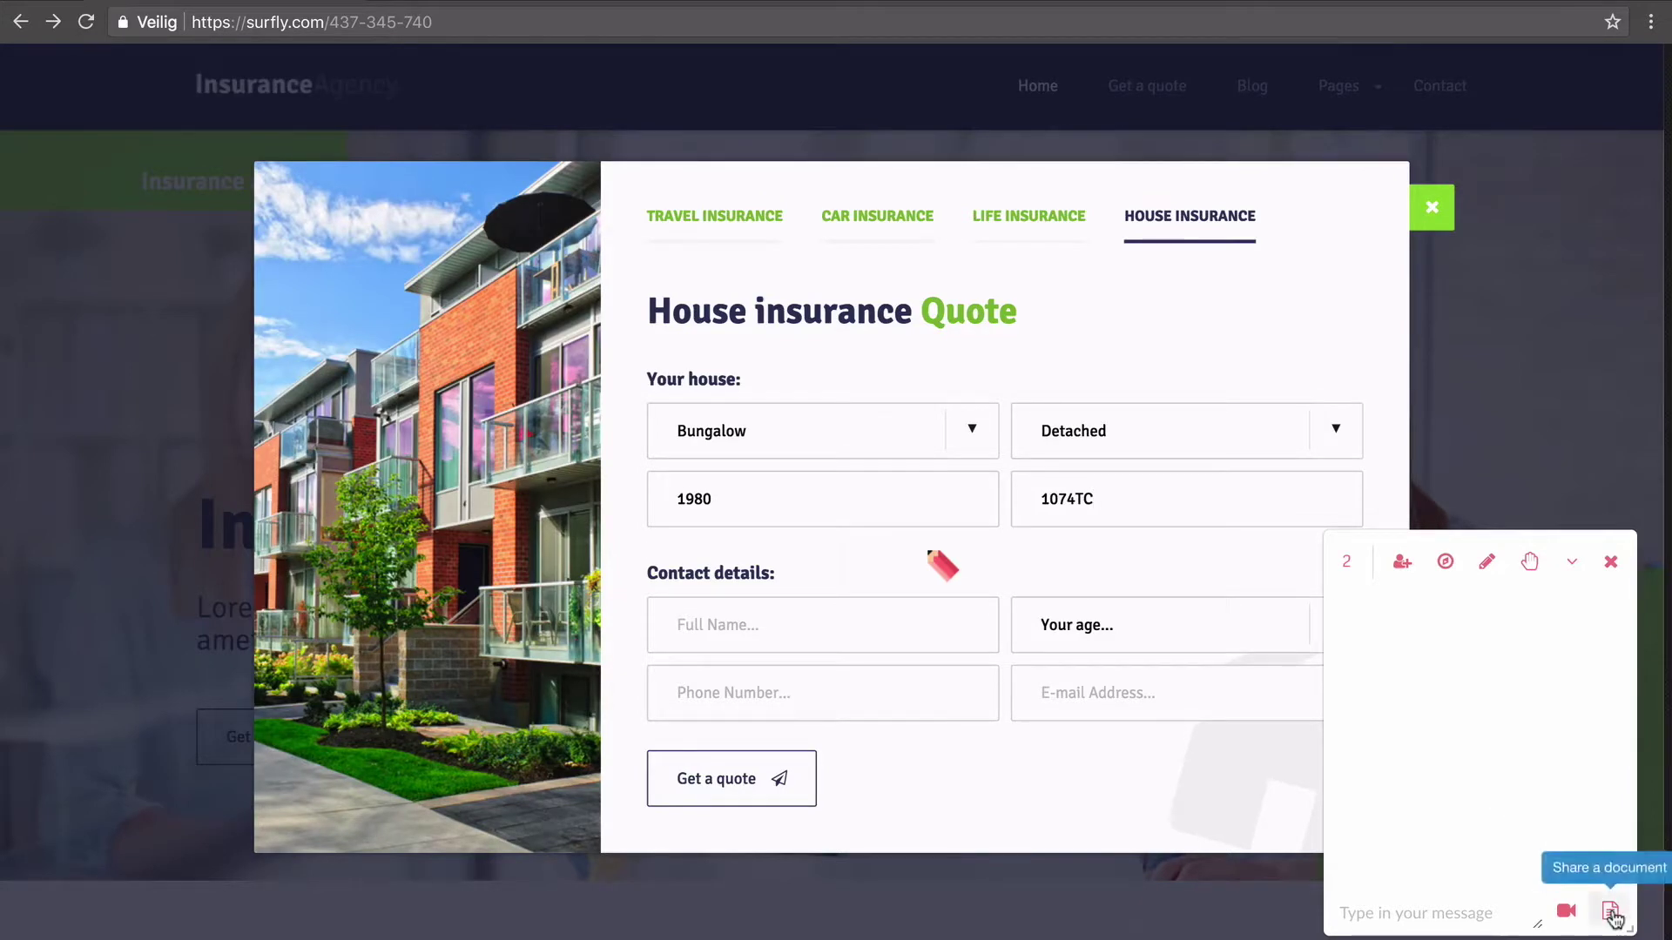
Upload loremipsum.pdf to the session chat and open the shared file in the session.
left_click(1612, 914)
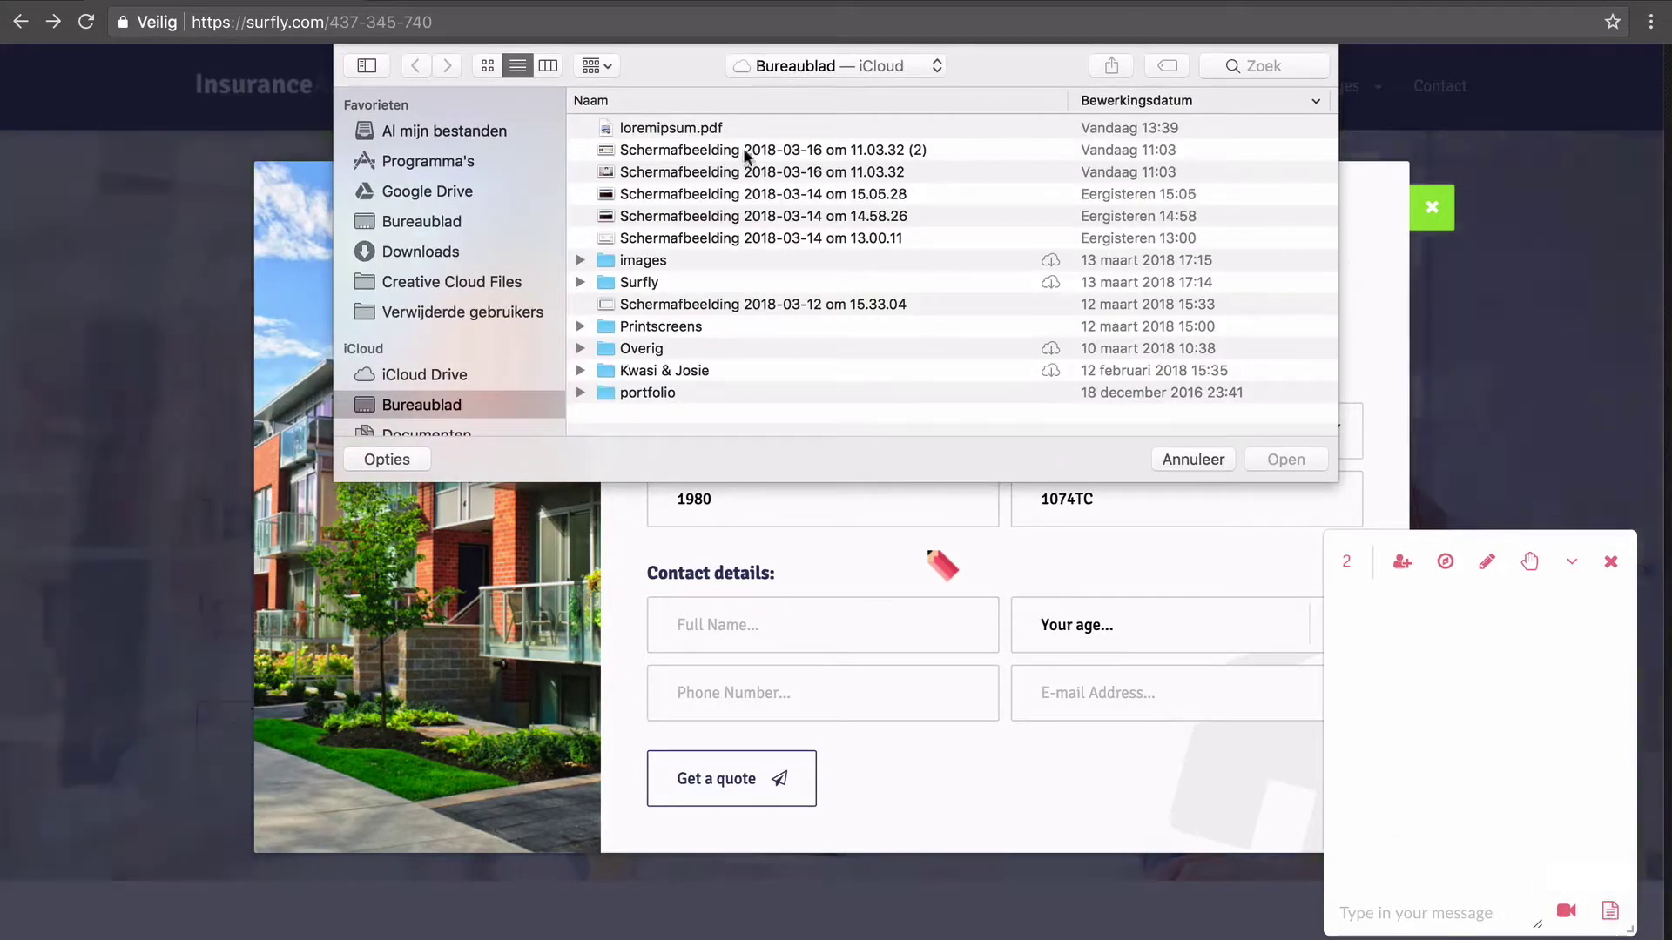
left_click(714, 126)
left_click(1286, 459)
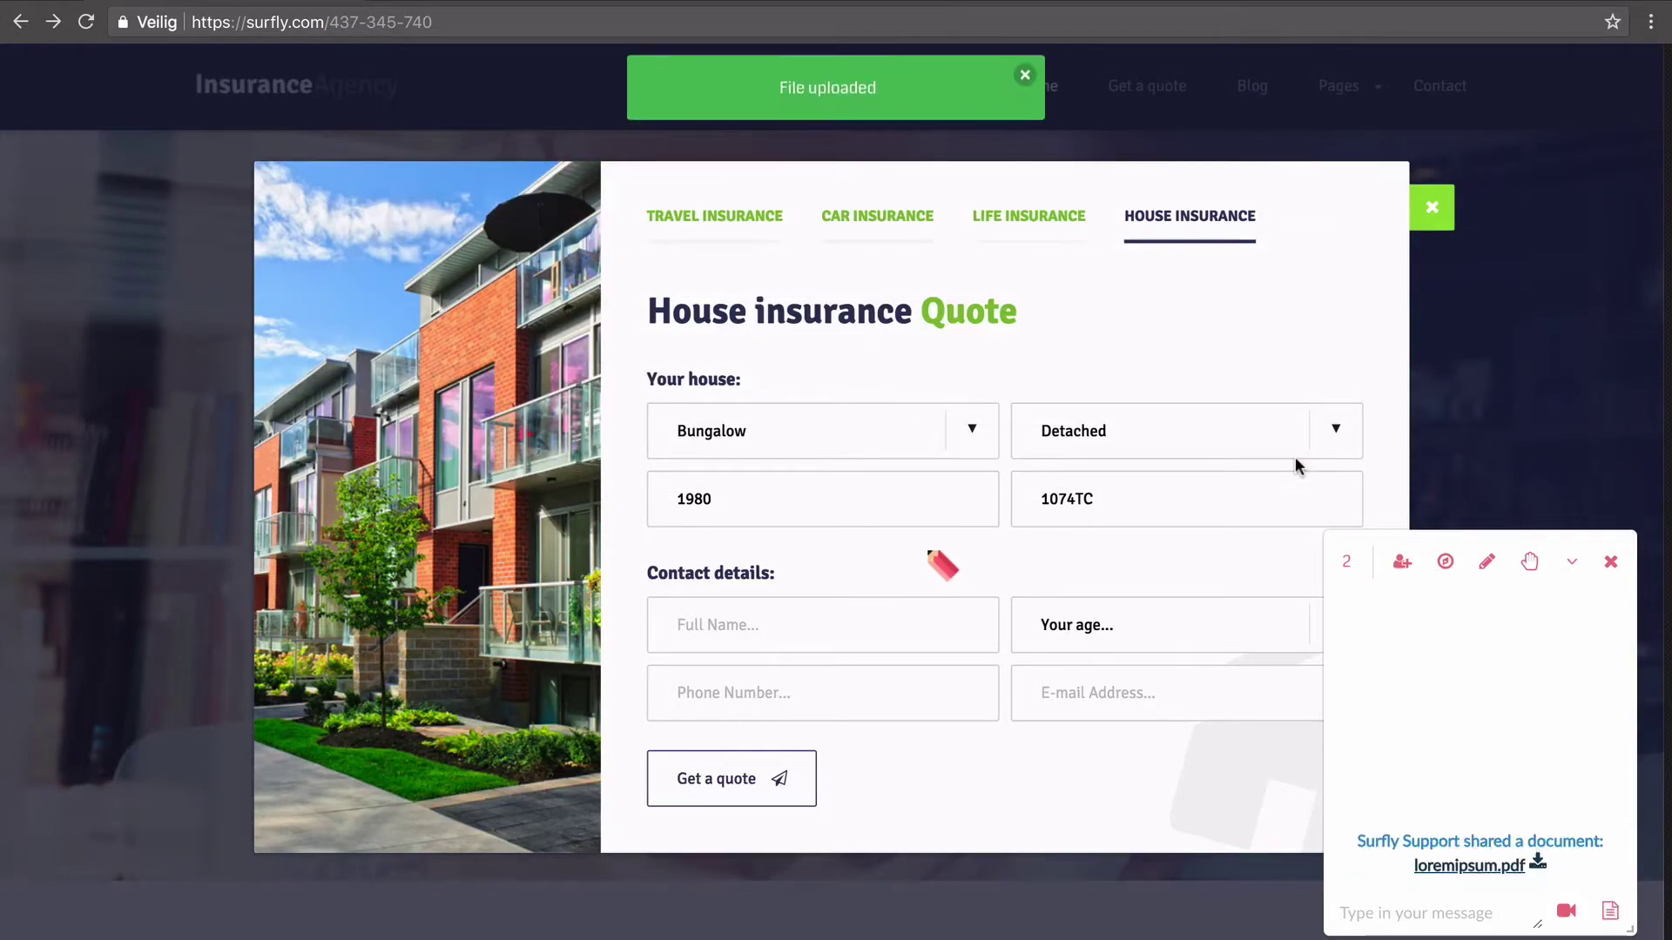
left_click(1464, 868)
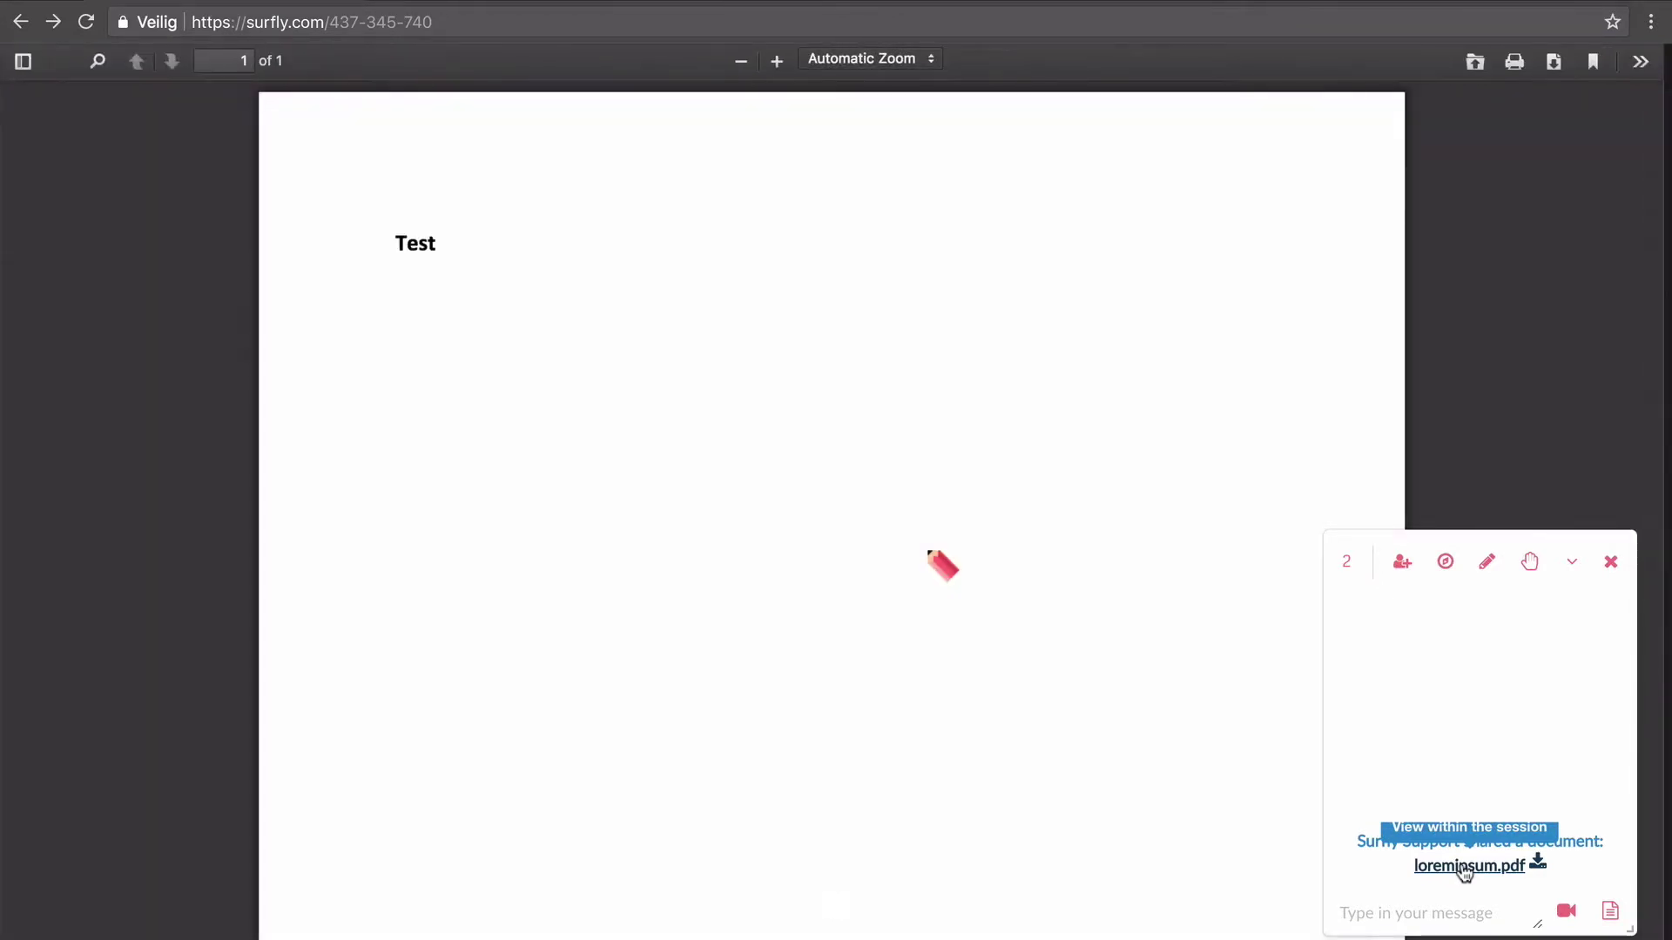
Open the Switch control choice to hand session control back to the Leader.
left_click(1530, 562)
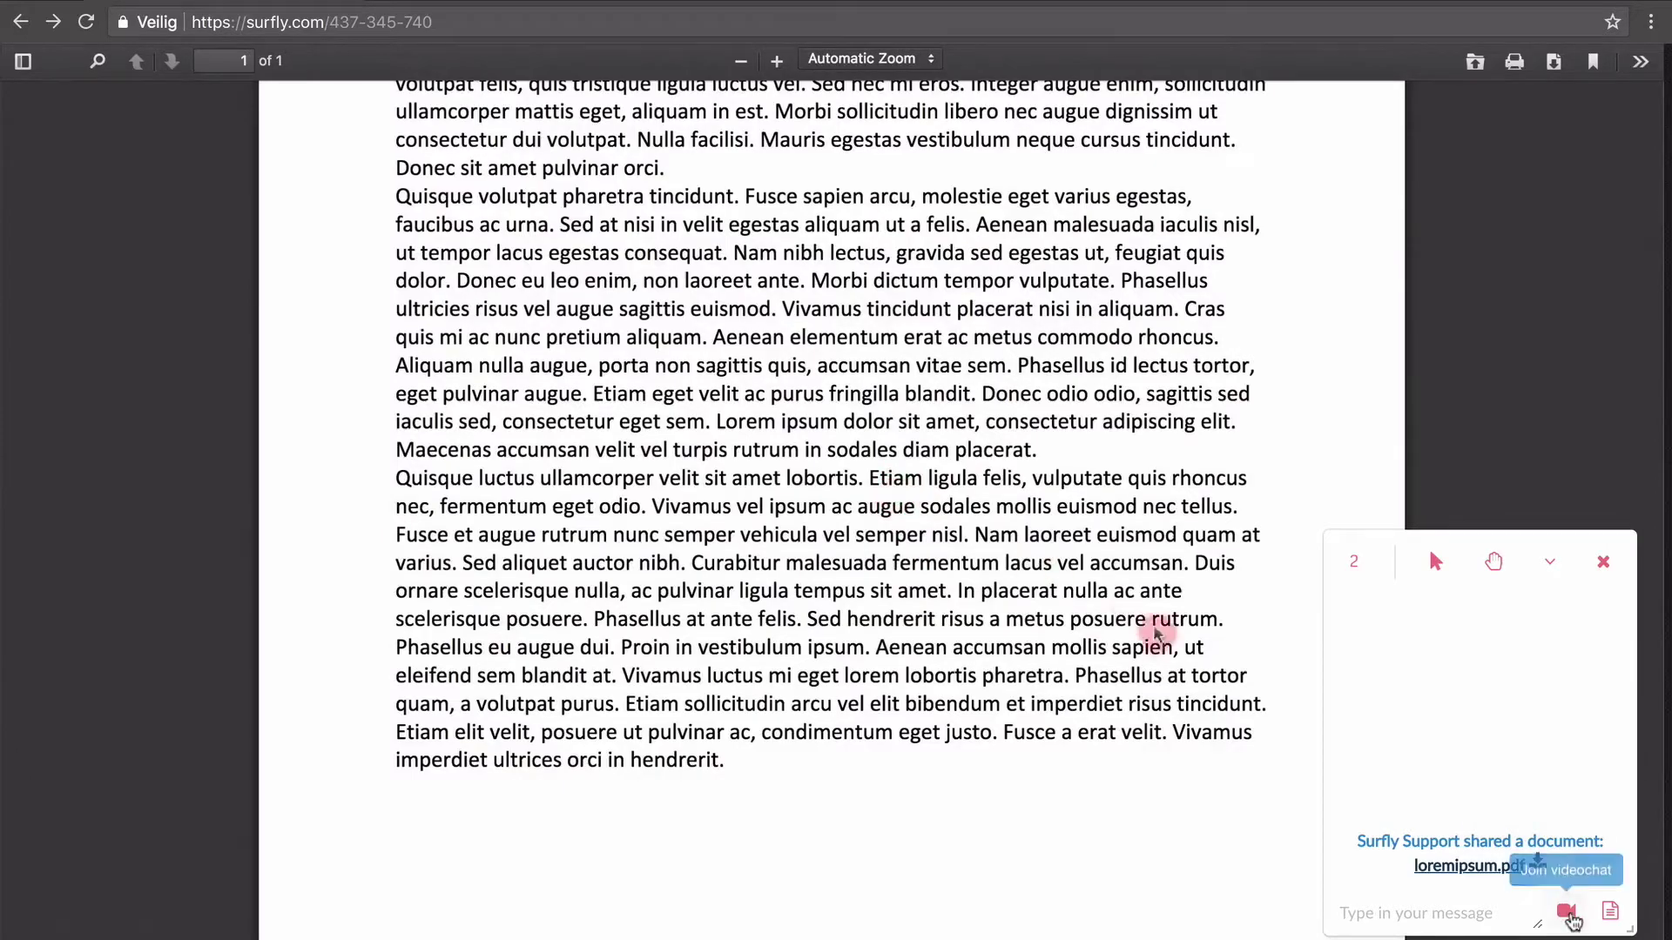
left_click(1570, 916)
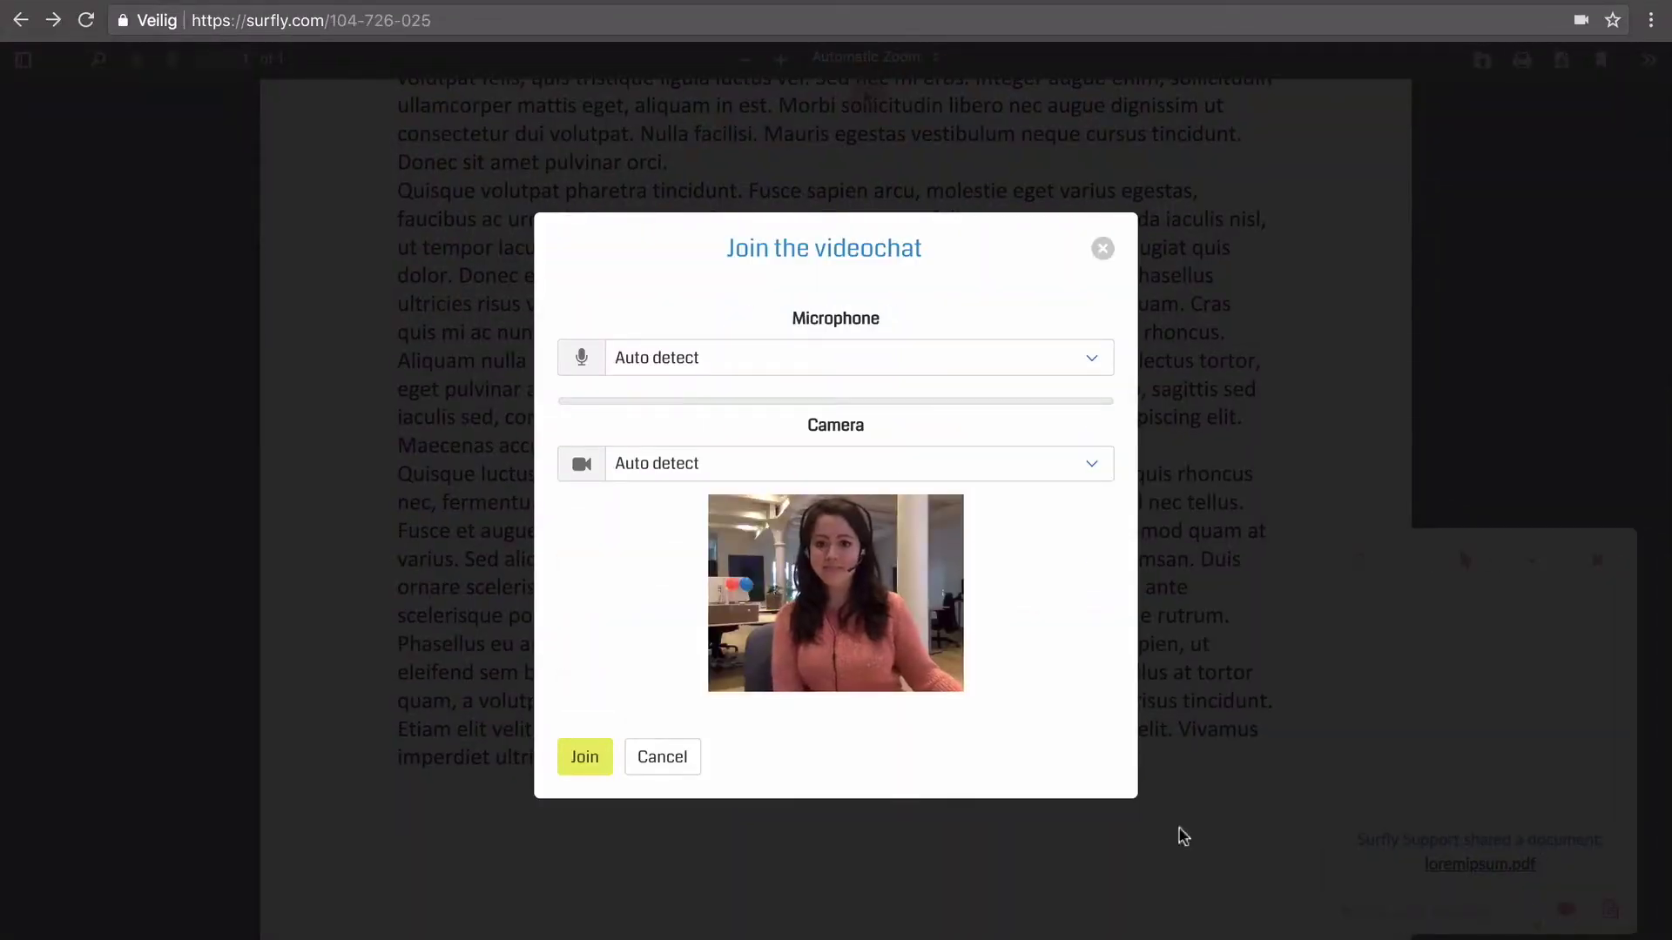
Join the video chat with the camera on, bringing up venesha's video feed.
left_click(584, 757)
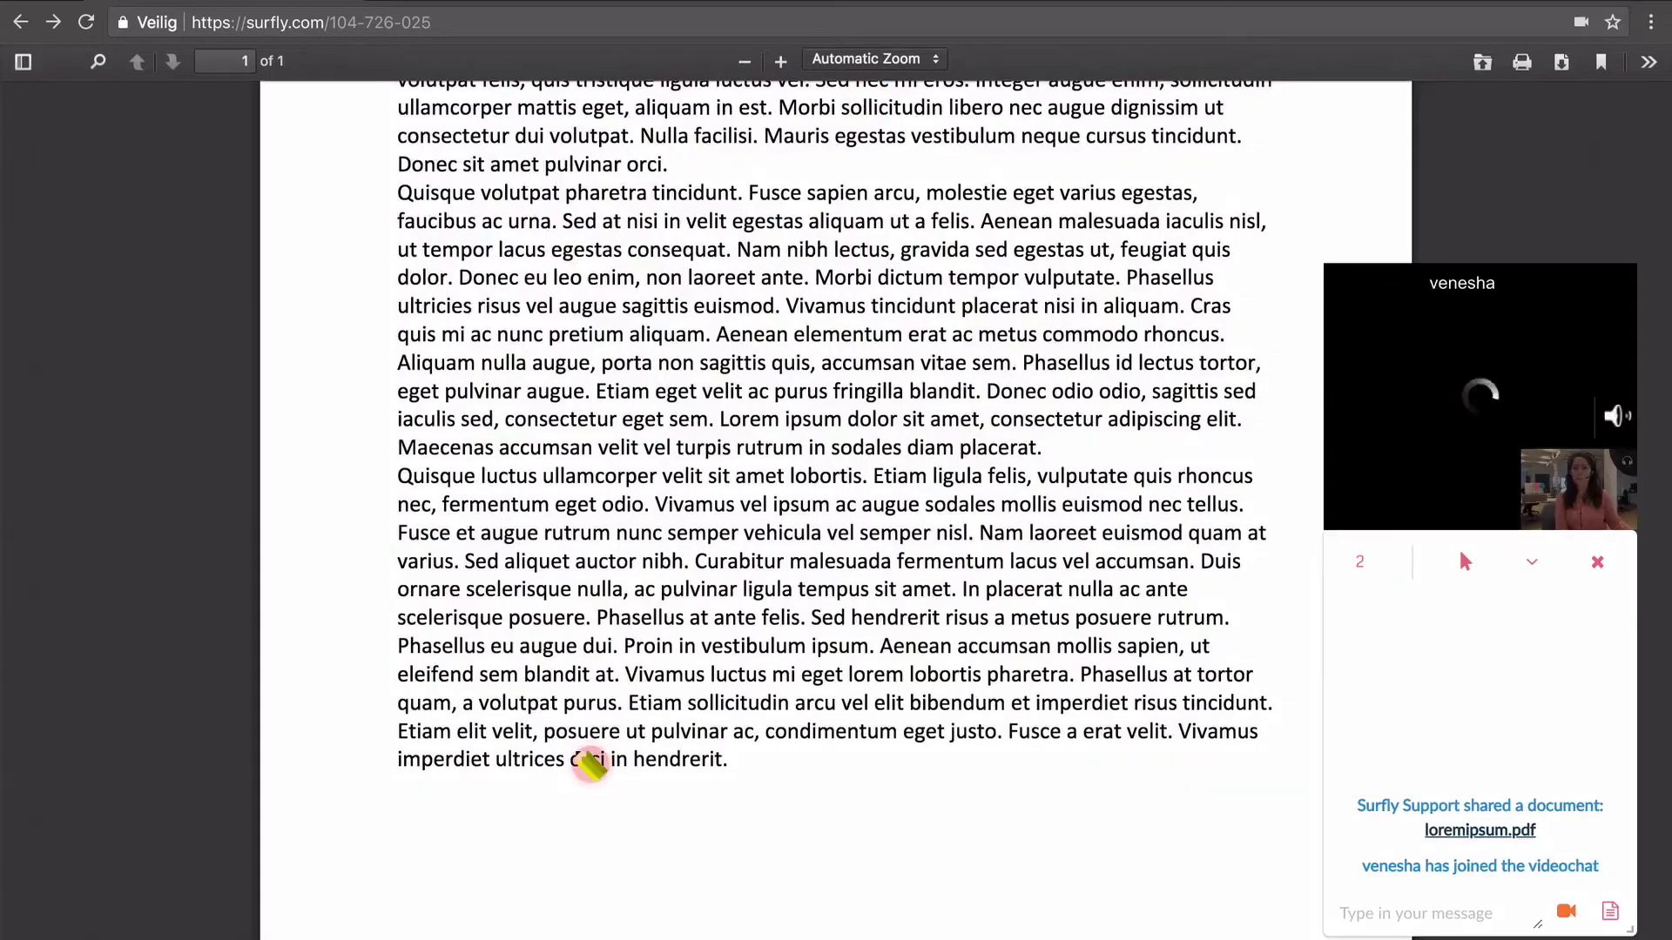